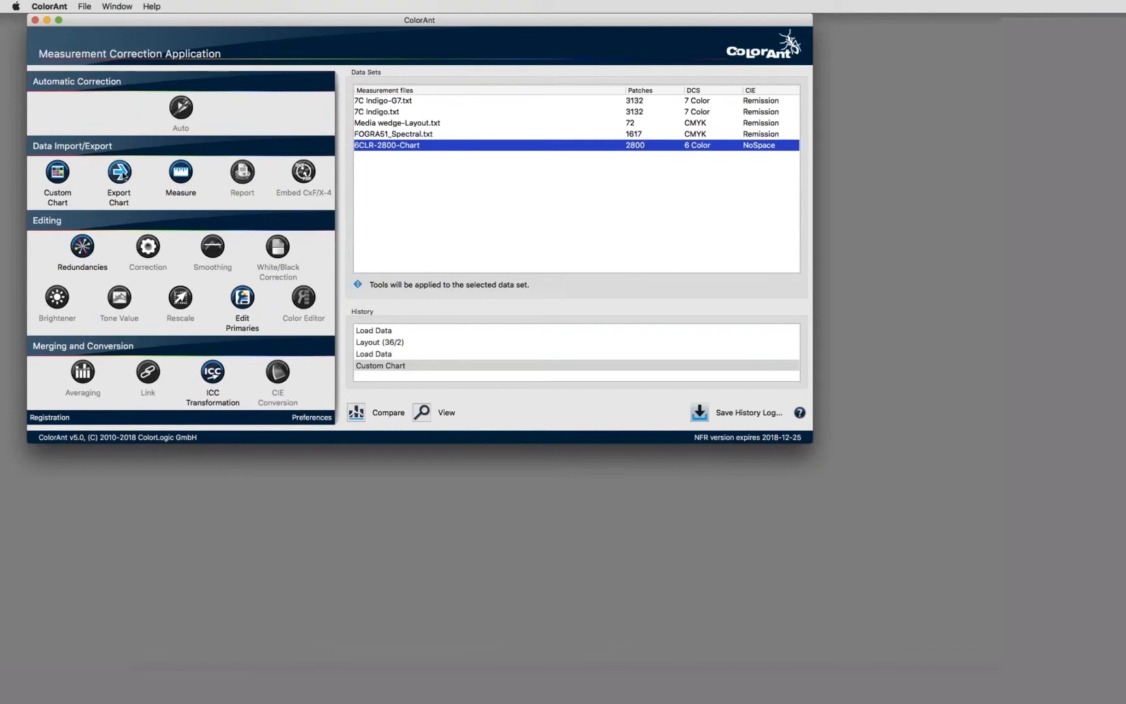
Open the chart export for the 6CLR-2800-Chart data set and set the chart height to 300 mm.
left_click(120, 173)
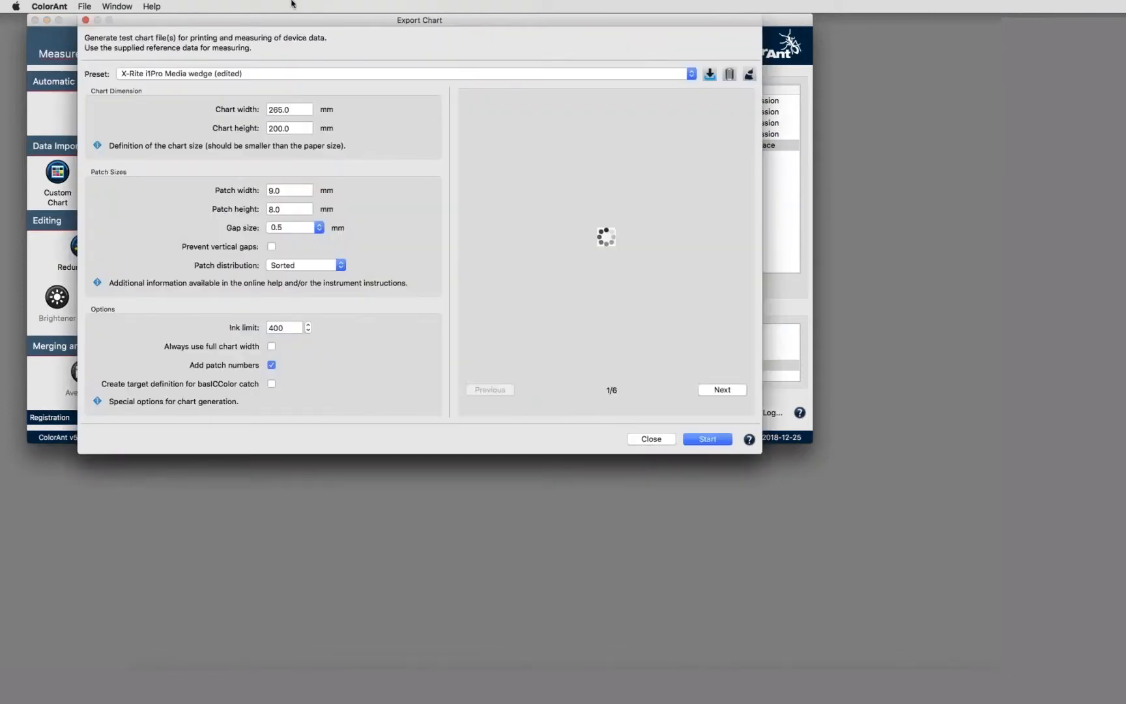
left_click_drag(302, 23, 354, 60)
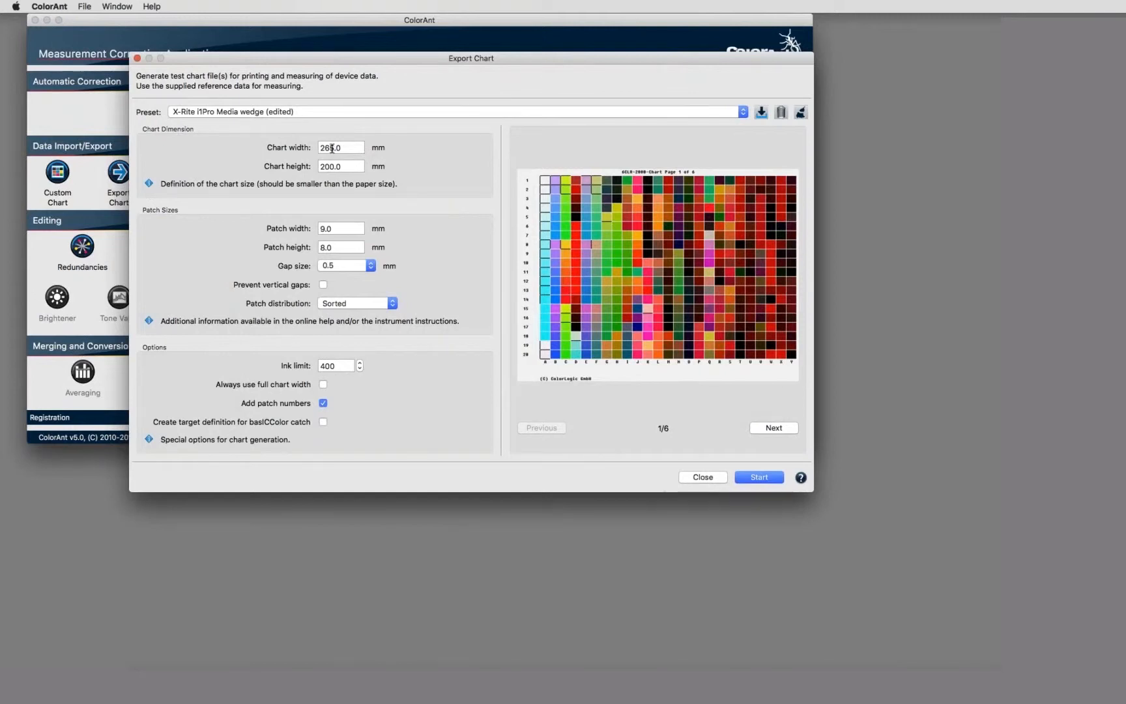
left_click(321, 167)
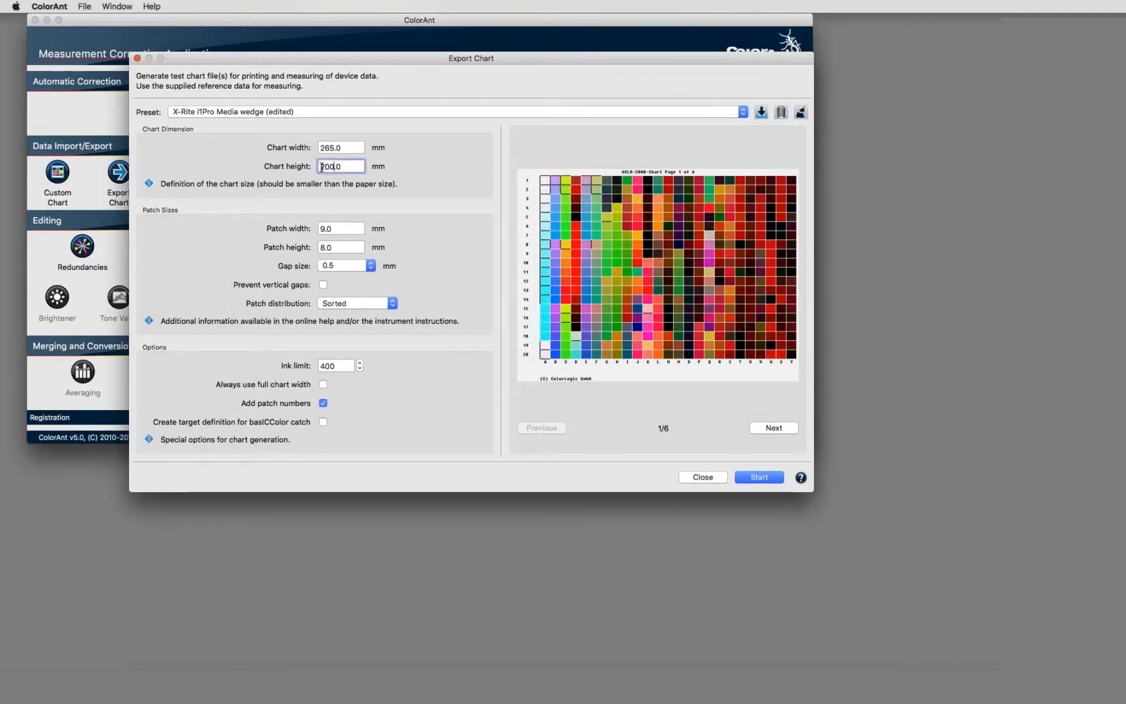
left_click_drag(335, 167, 319, 166)
type("300")
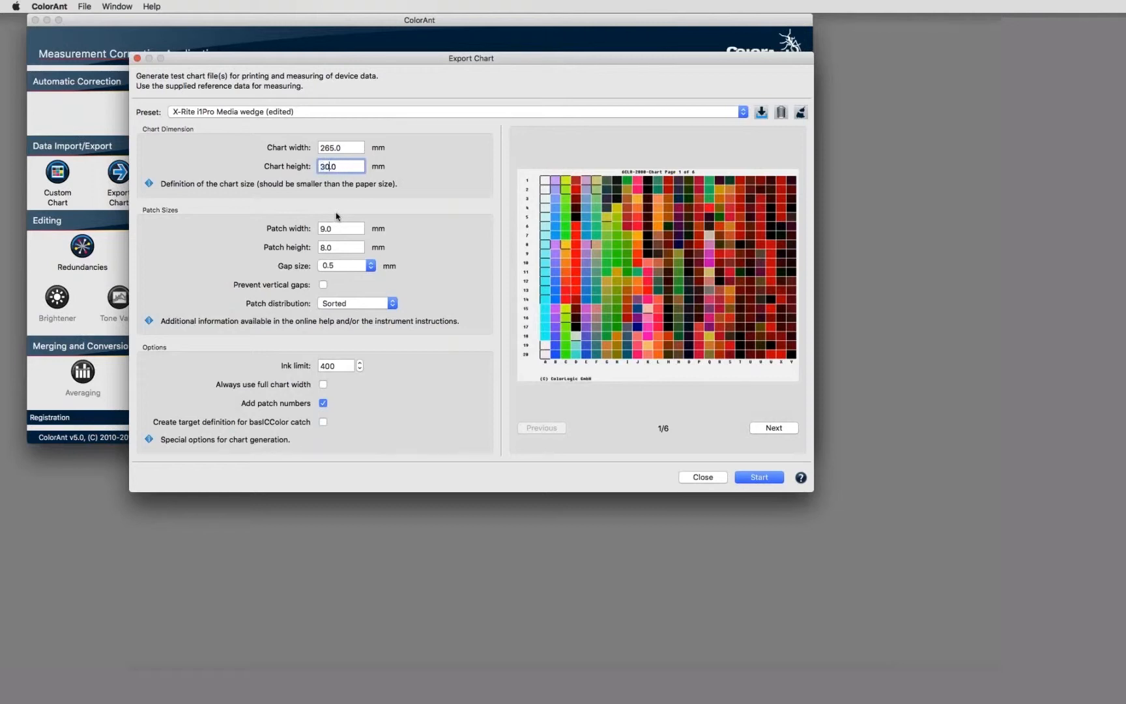
key("Tab")
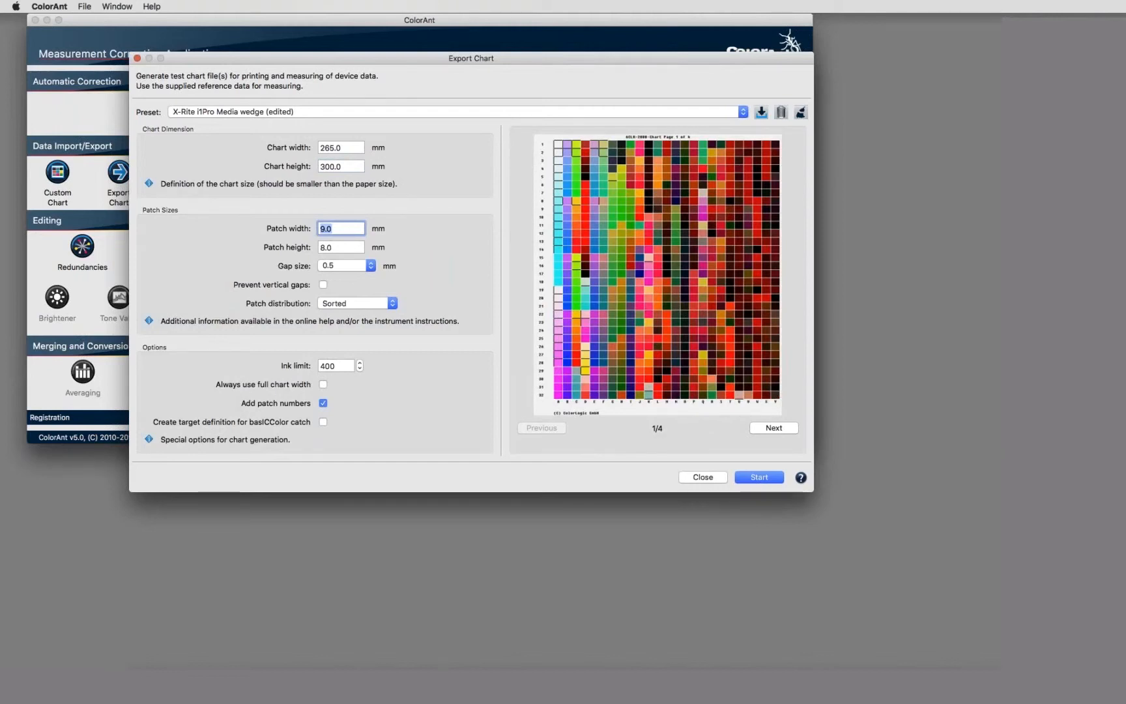
Set the patch width to 8 mm and the gap size to None.
left_click_drag(326, 228, 313, 228)
type("8")
key("Tab")
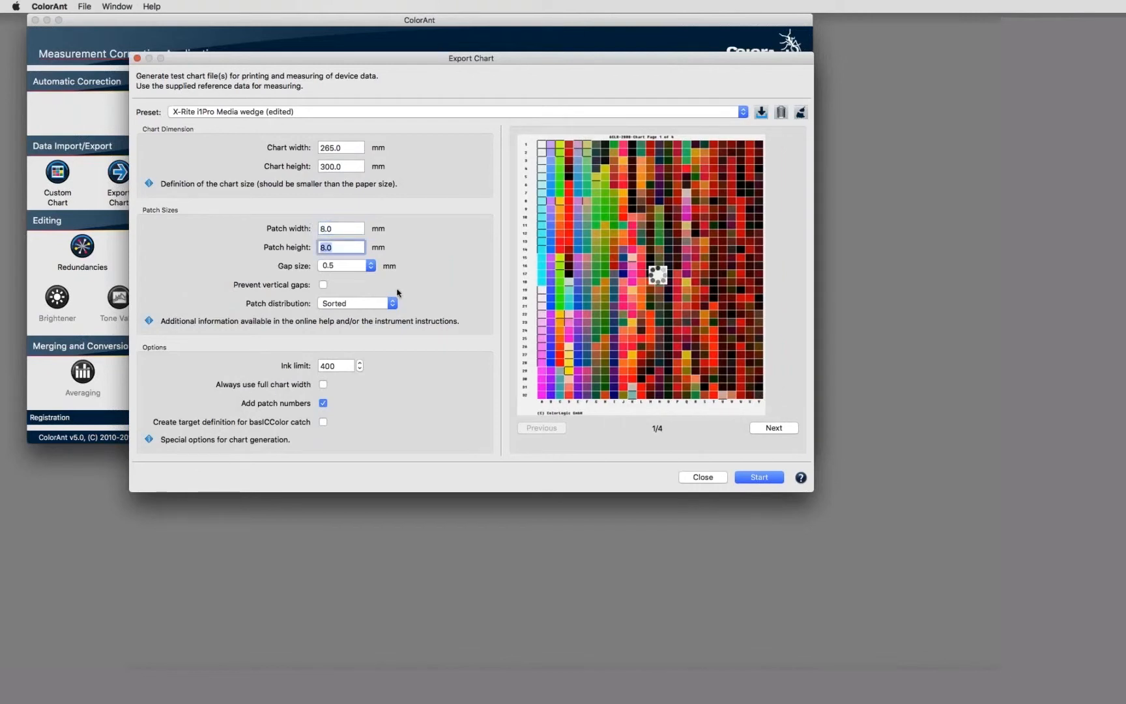
left_click(347, 268)
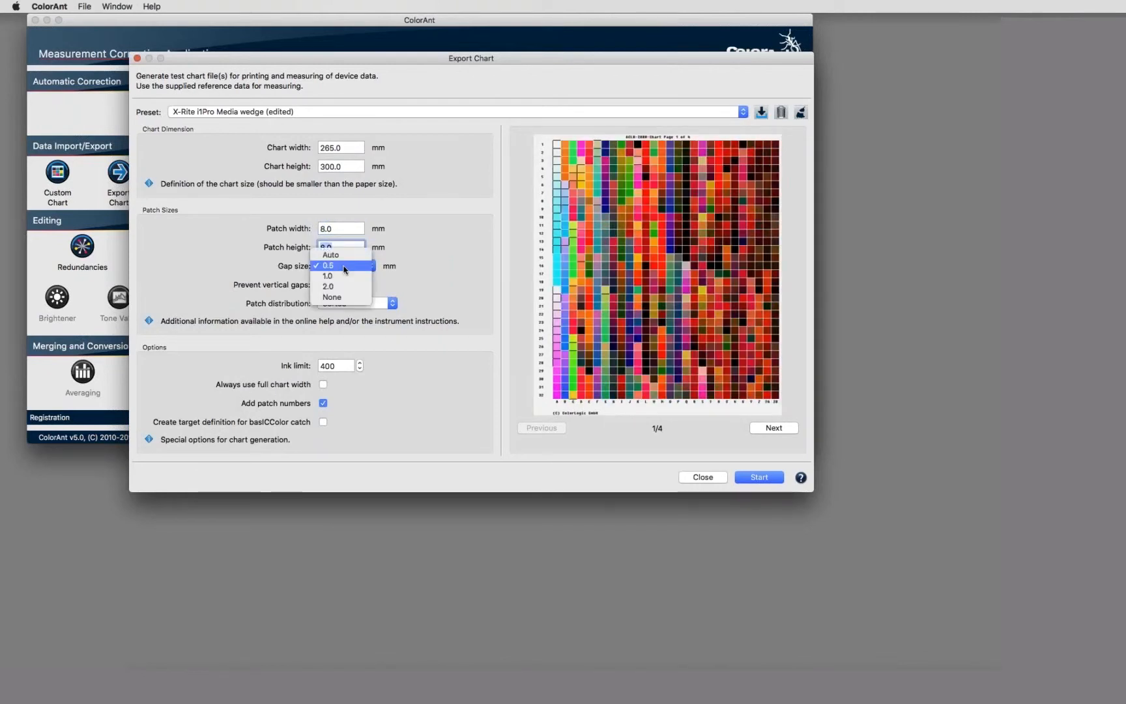
left_click(342, 298)
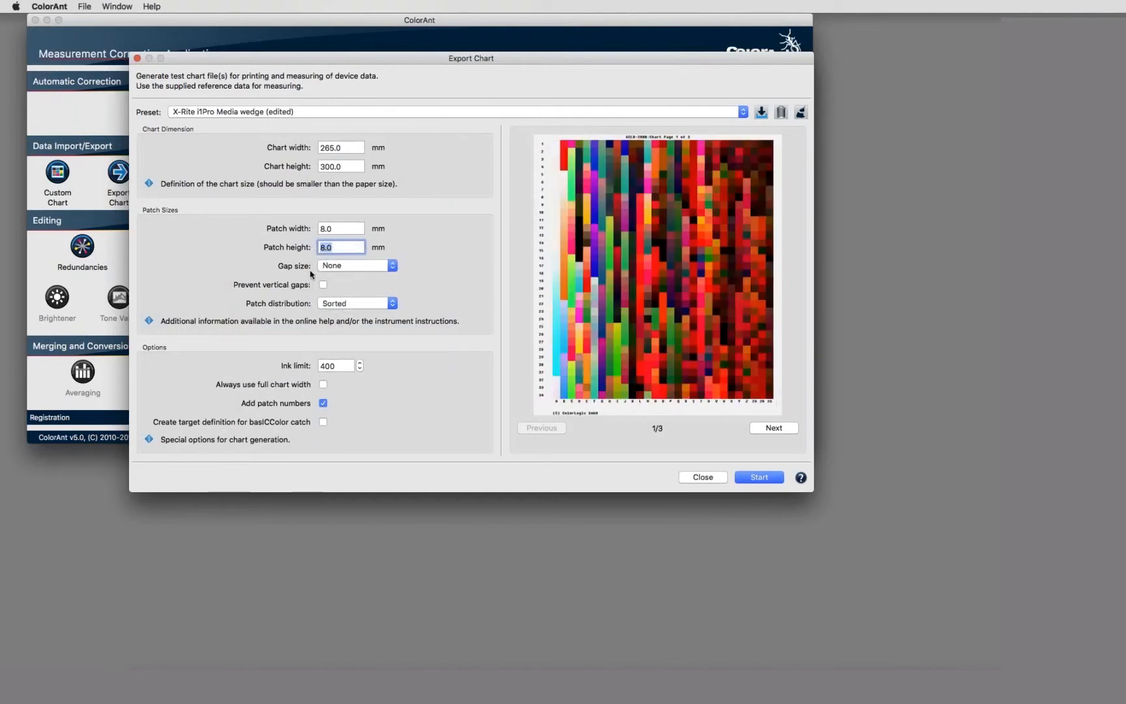
Set the patch distribution to Randomize, turn off patch numbers, and close the chart export without exporting.
left_click(352, 302)
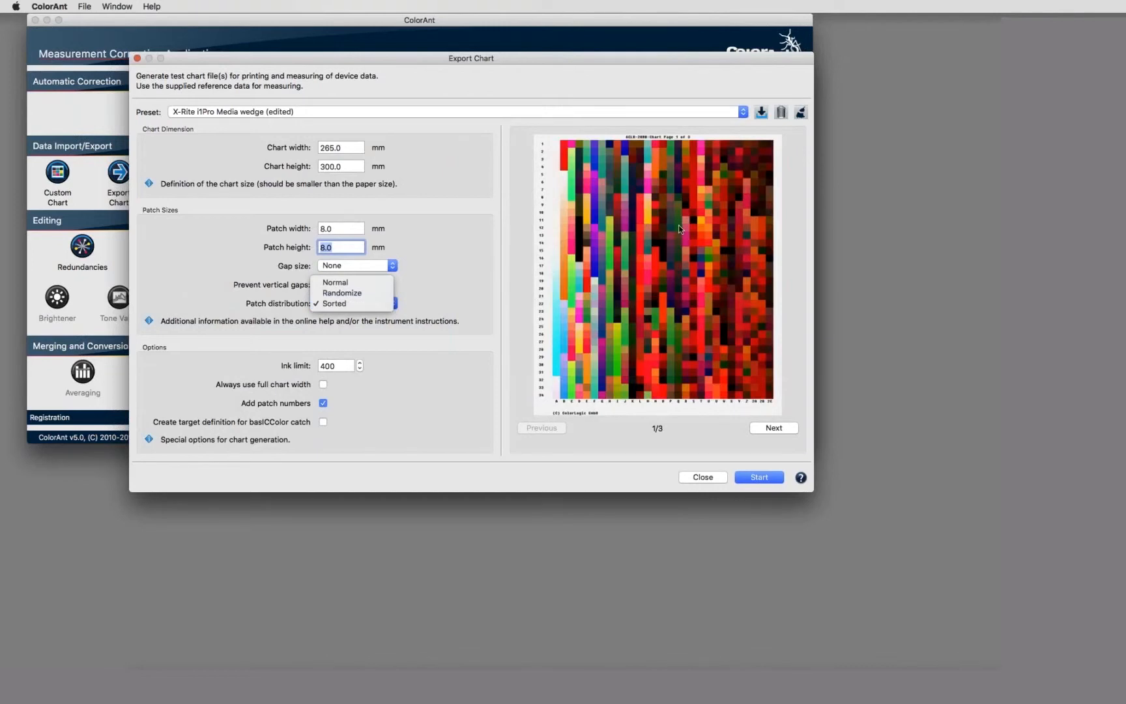
left_click(355, 292)
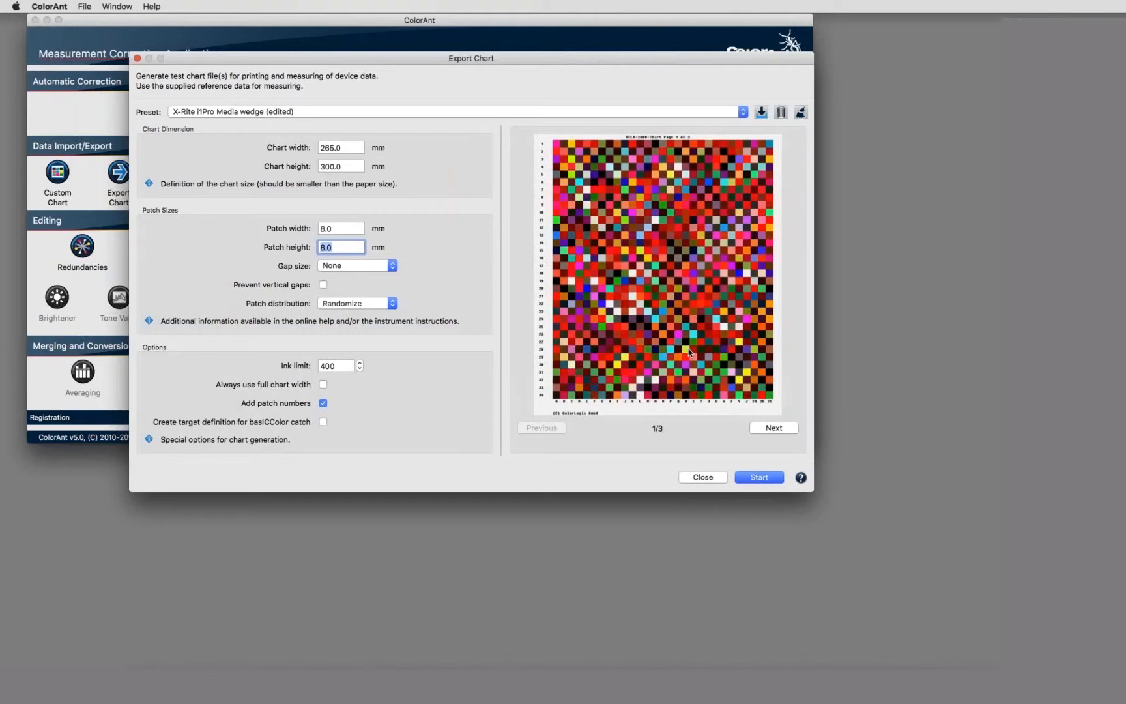
left_click(323, 405)
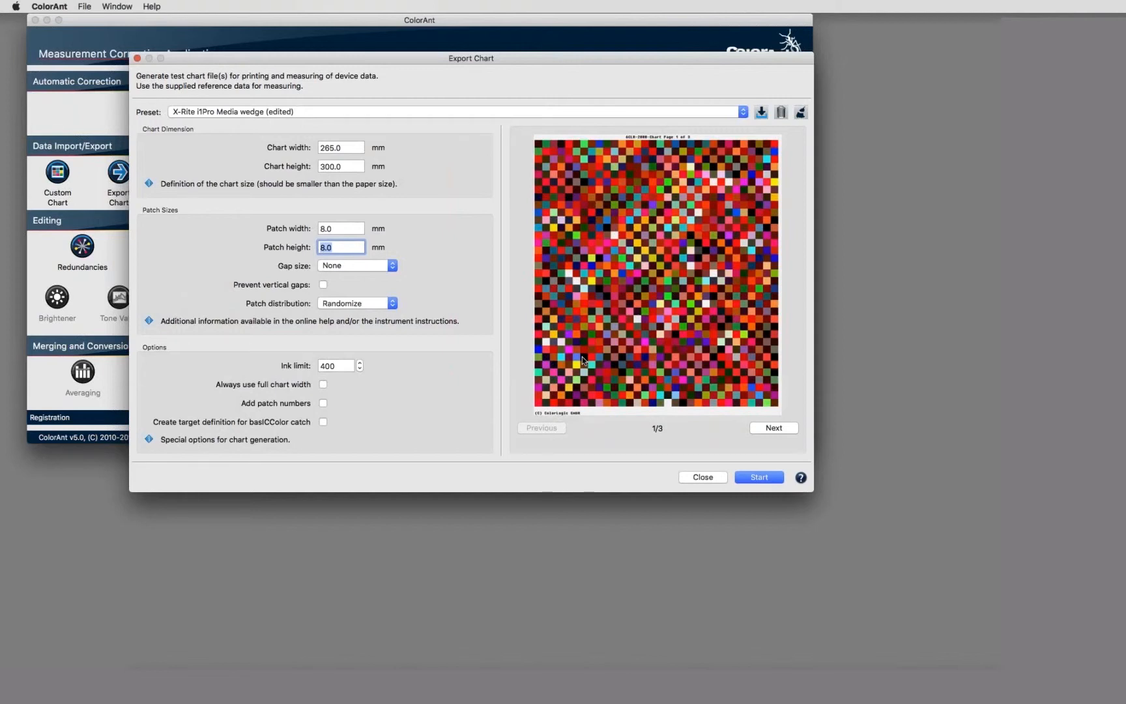
left_click(707, 481)
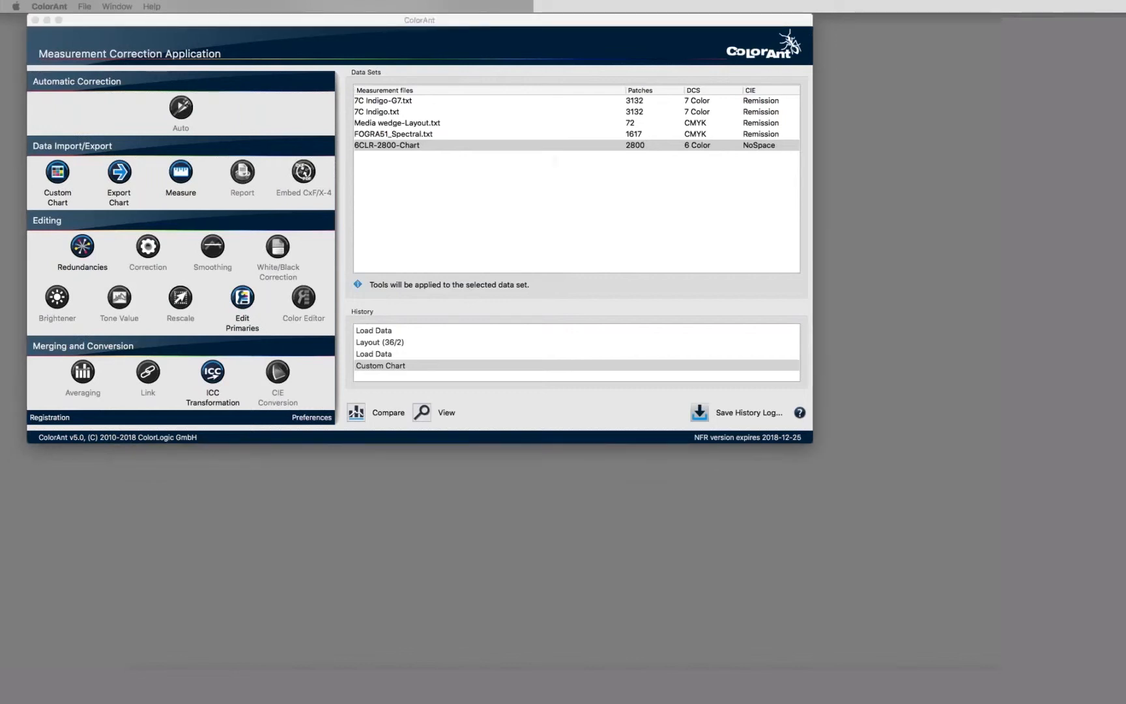
Load Media wedge.txt into the data sets and inspect its patches in the 2D view.
left_click_drag(554, 160, 541, 179)
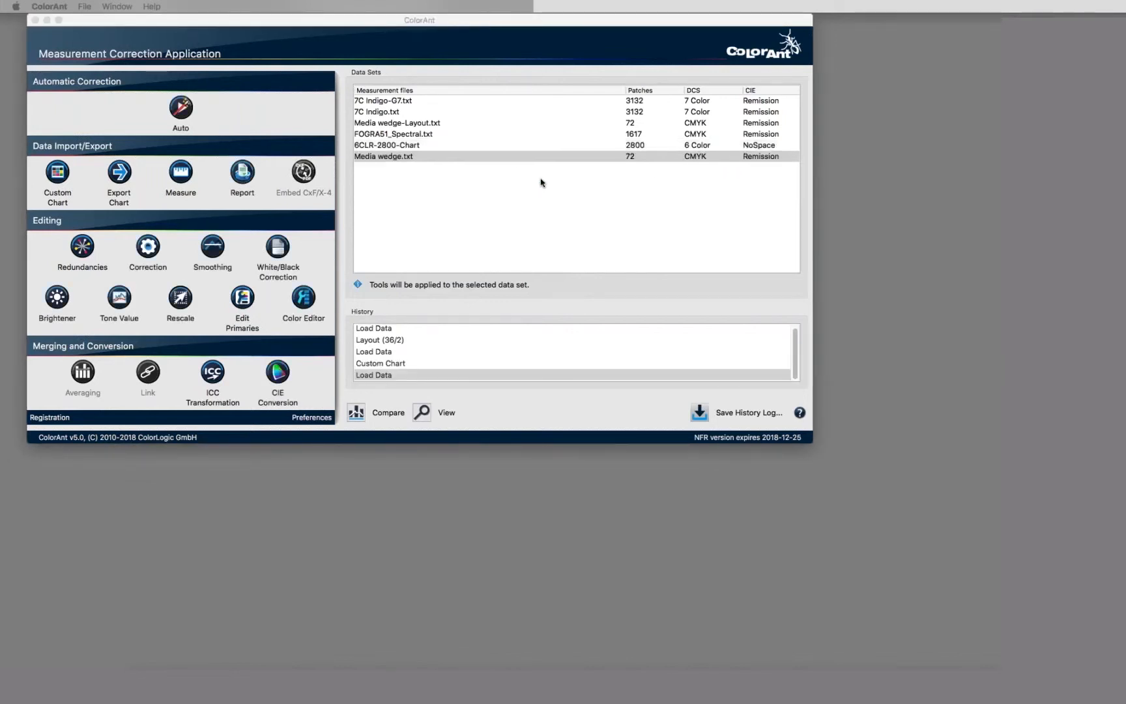
double_click(392, 158)
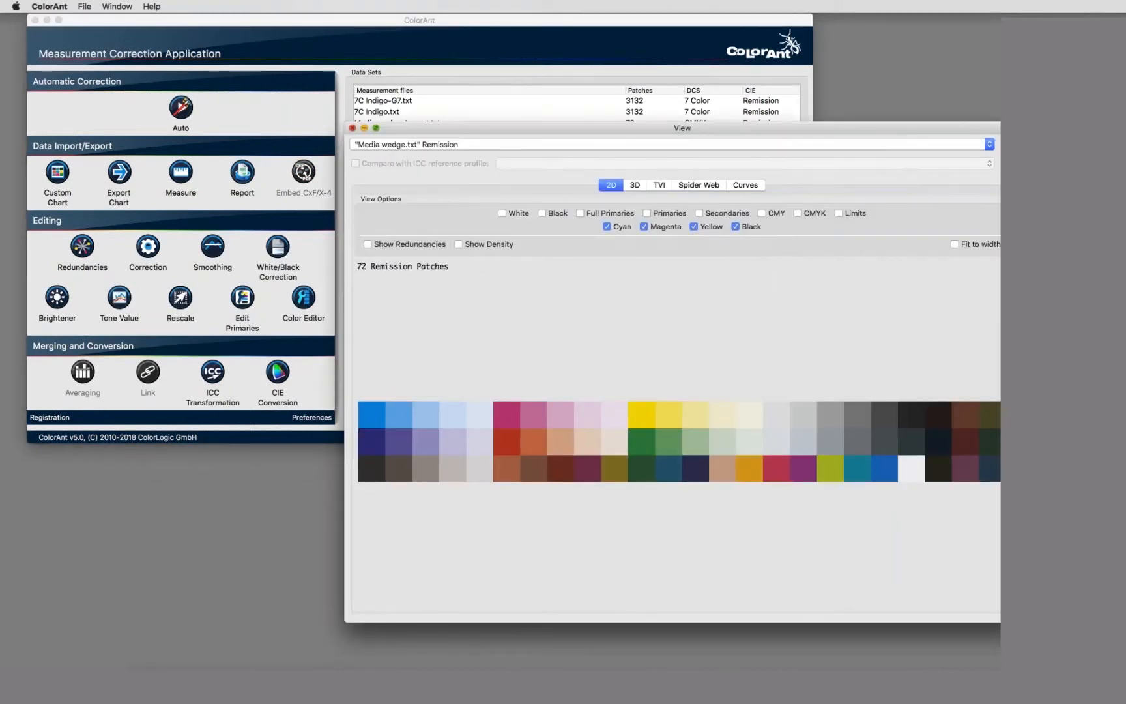
left_click(352, 128)
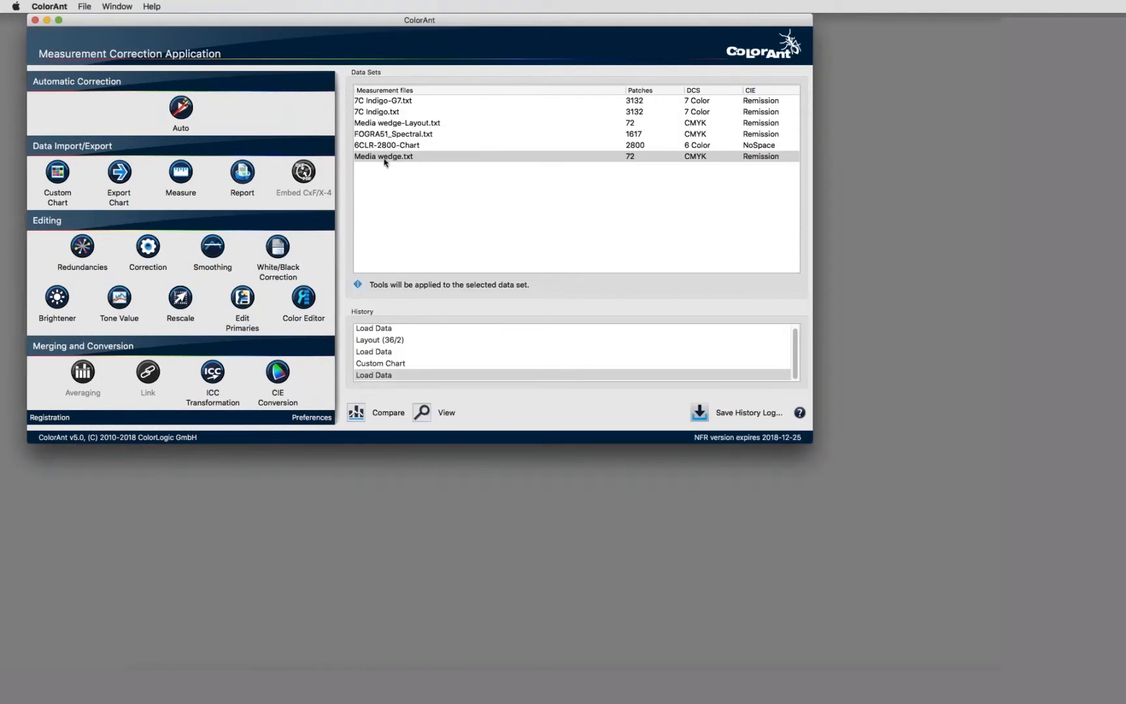
Open the chart export for Media wedge.txt, set the patch distribution to Normal, and turn on patch numbers.
left_click(121, 175)
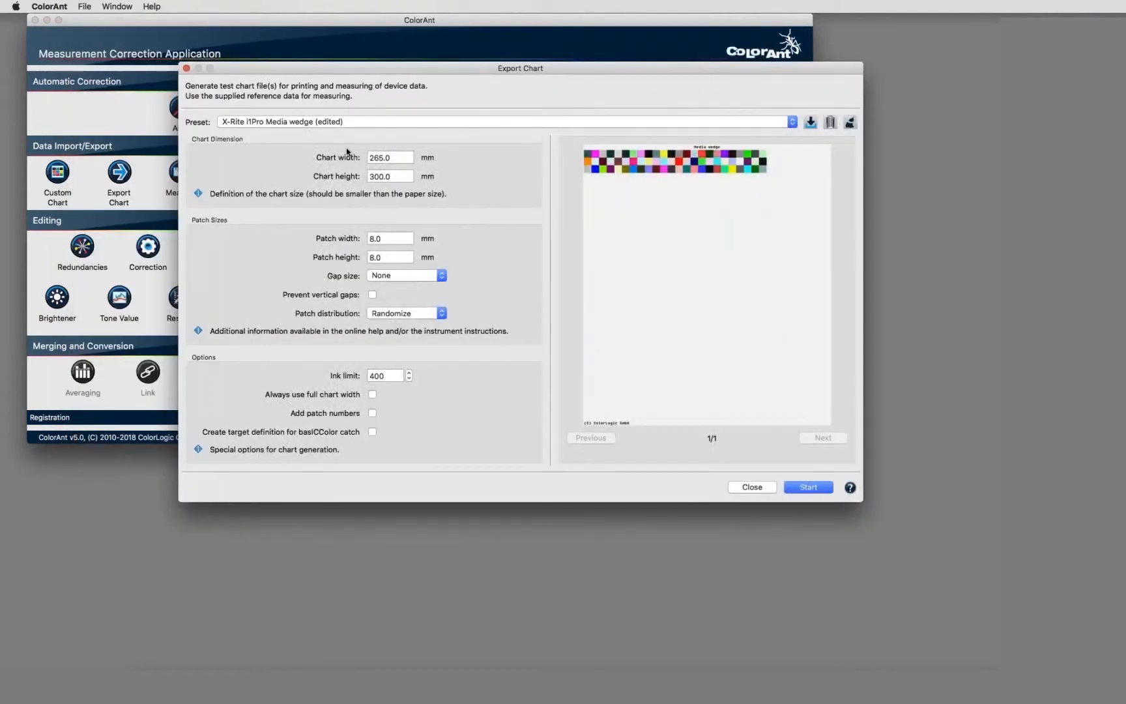
left_click(319, 122)
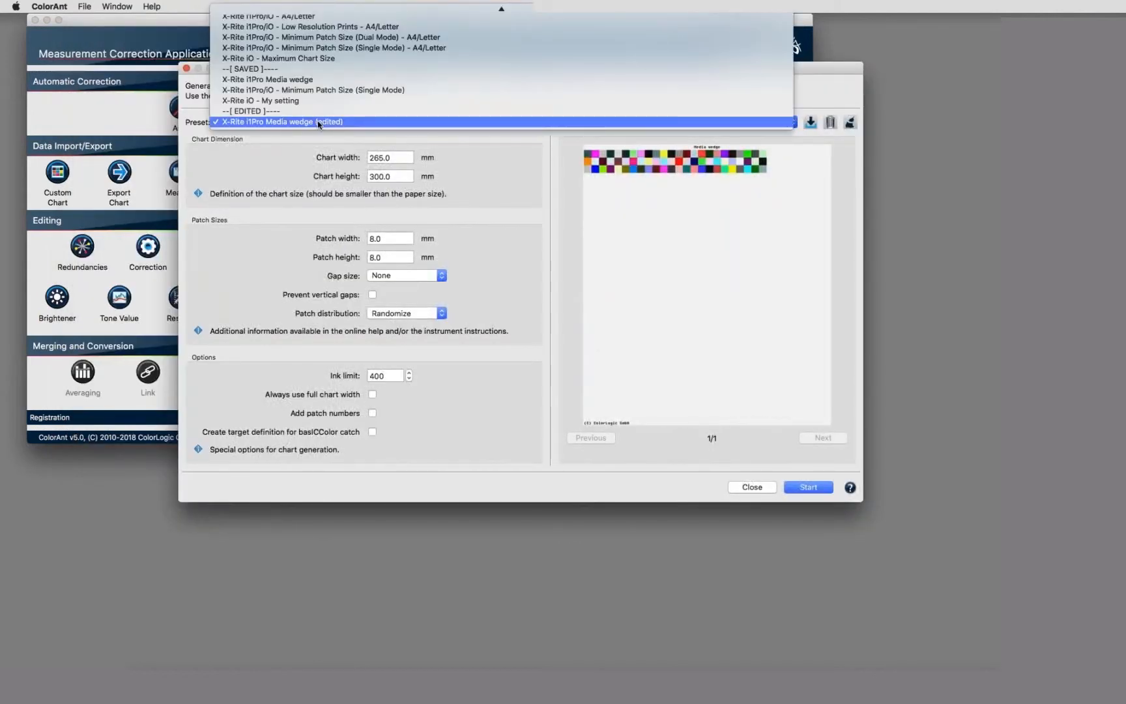
left_click(317, 122)
left_click(398, 315)
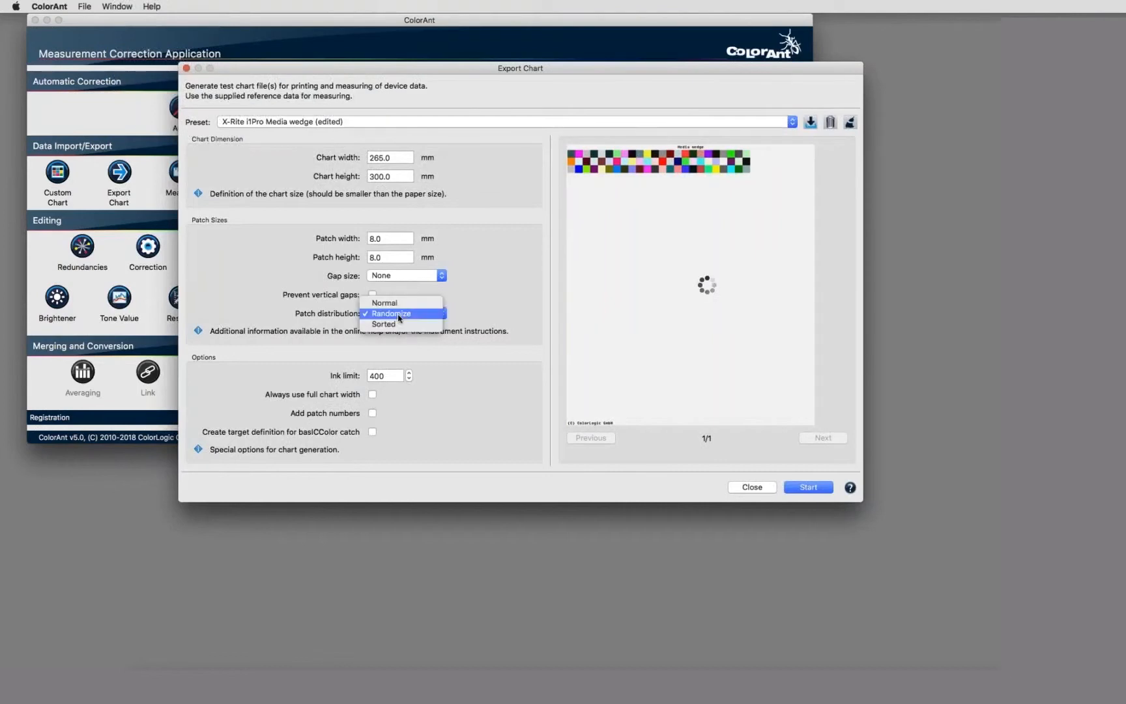
left_click(398, 302)
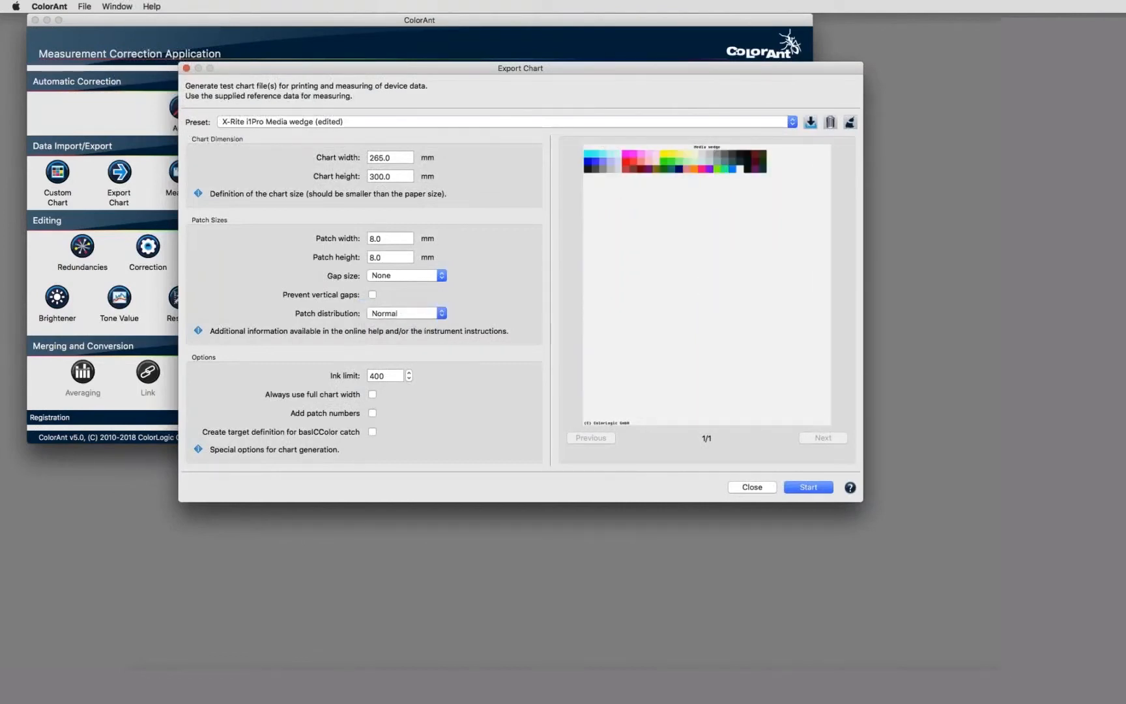
left_click(374, 414)
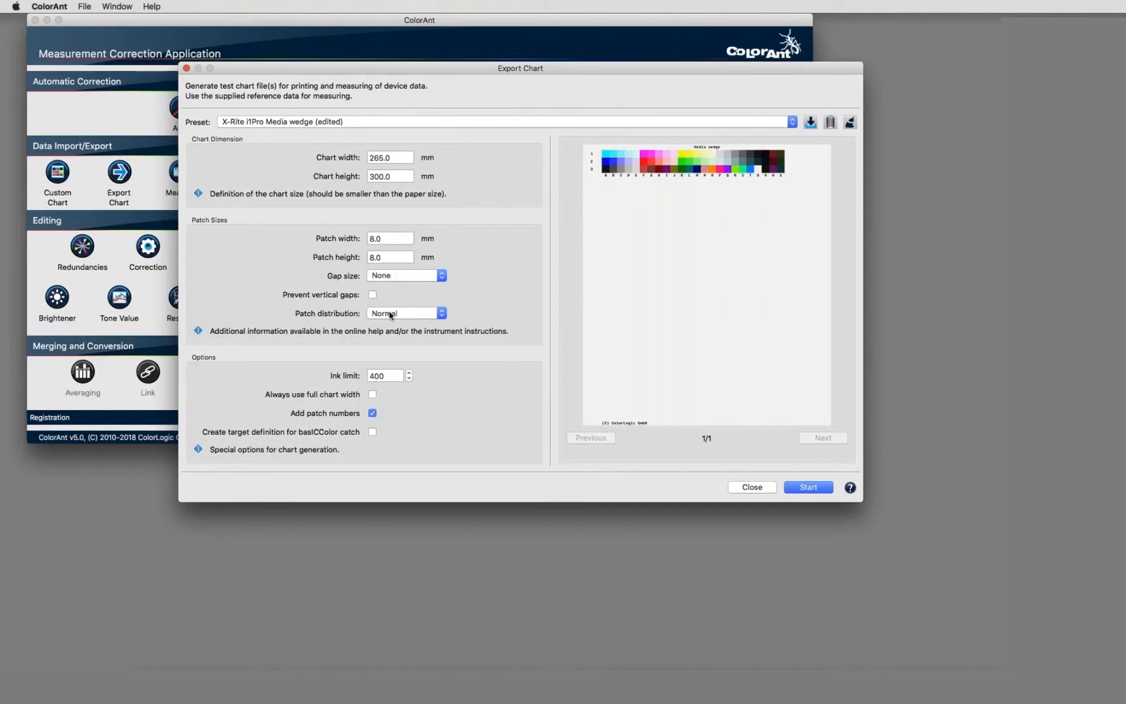
Set the gap size of the media wedge chart to 1.0 mm.
left_click(410, 314)
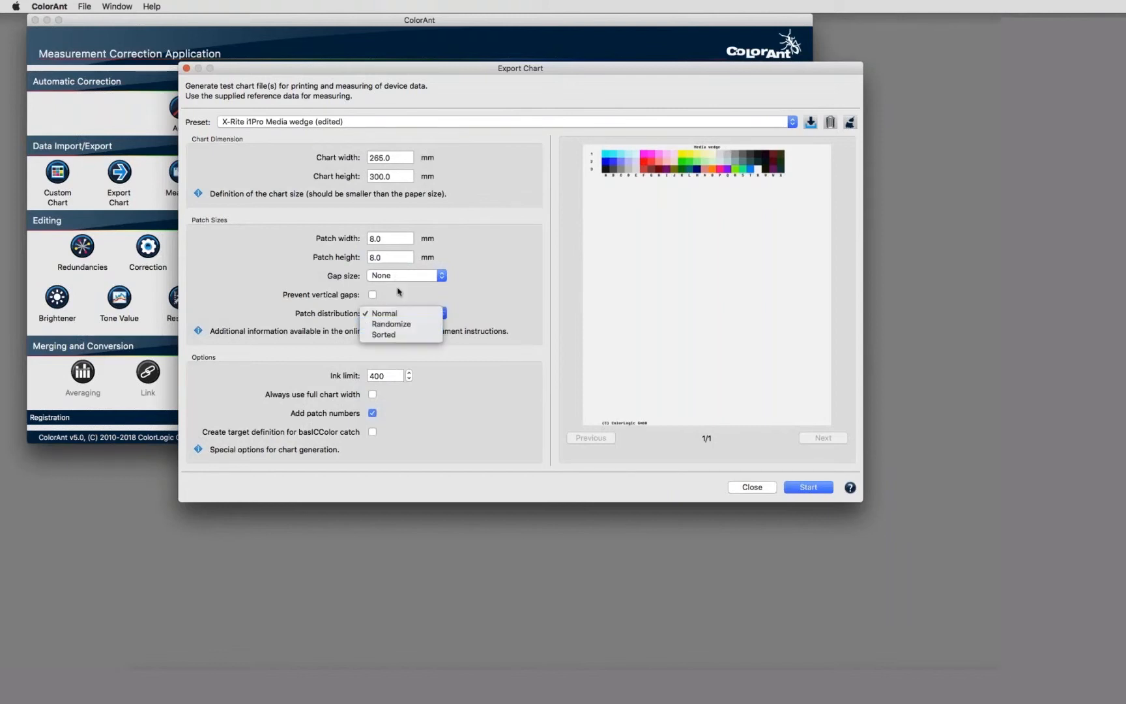
left_click(399, 285)
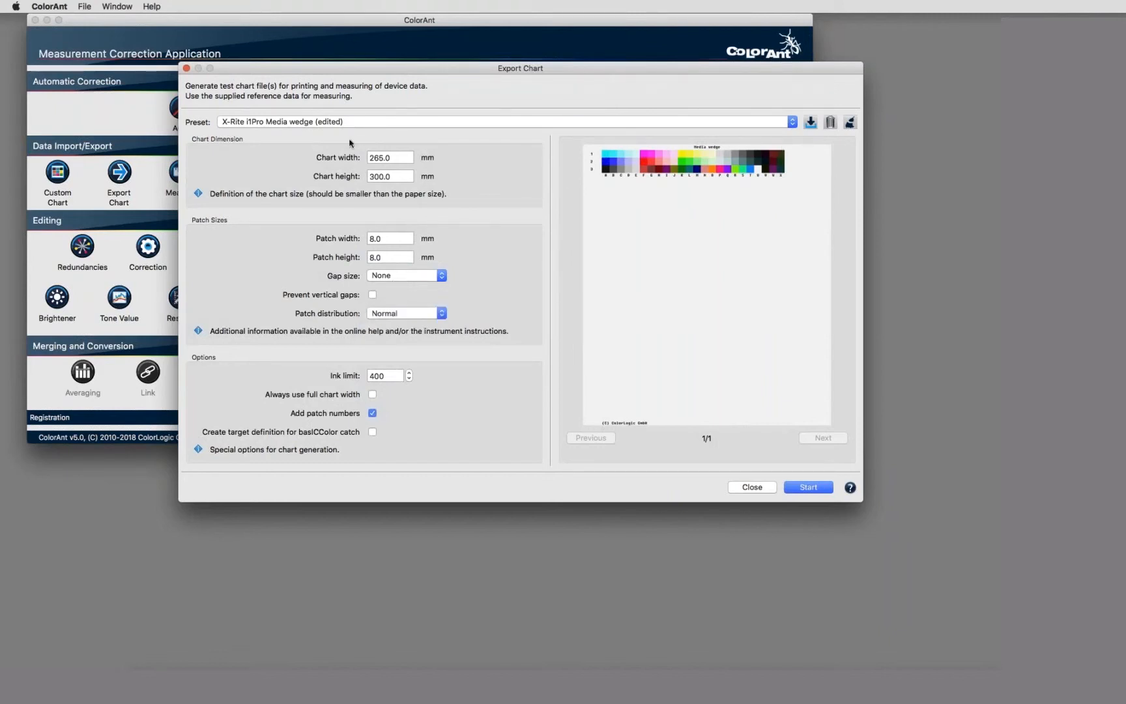
left_click(394, 276)
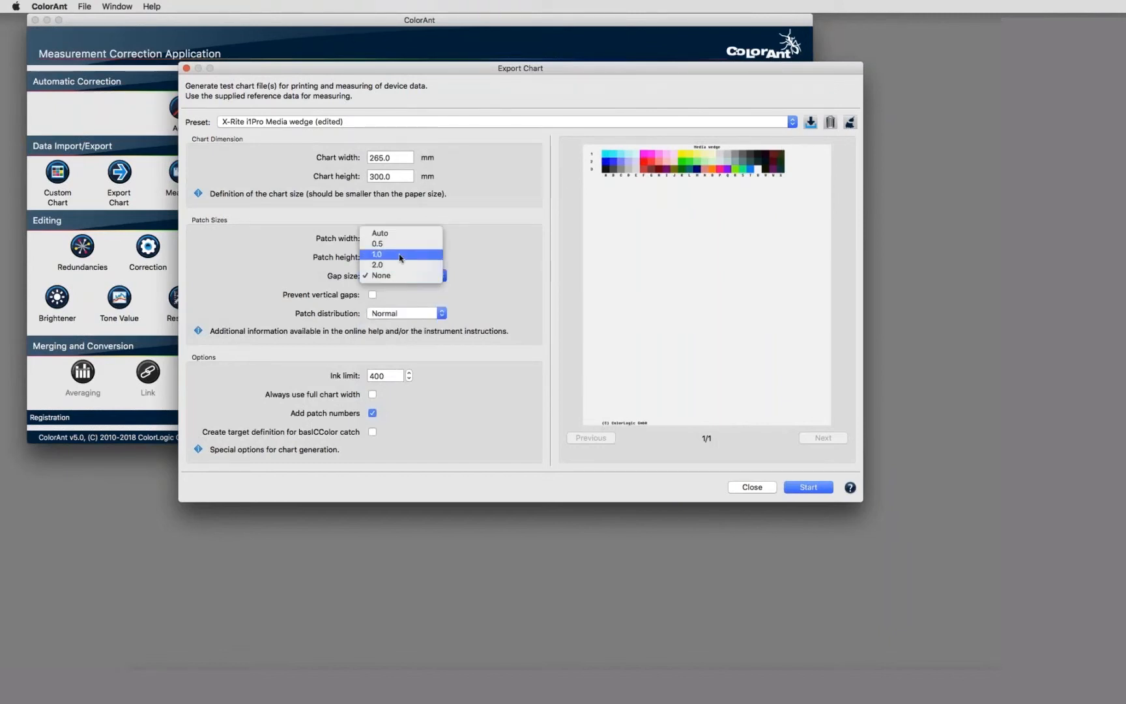
left_click(399, 254)
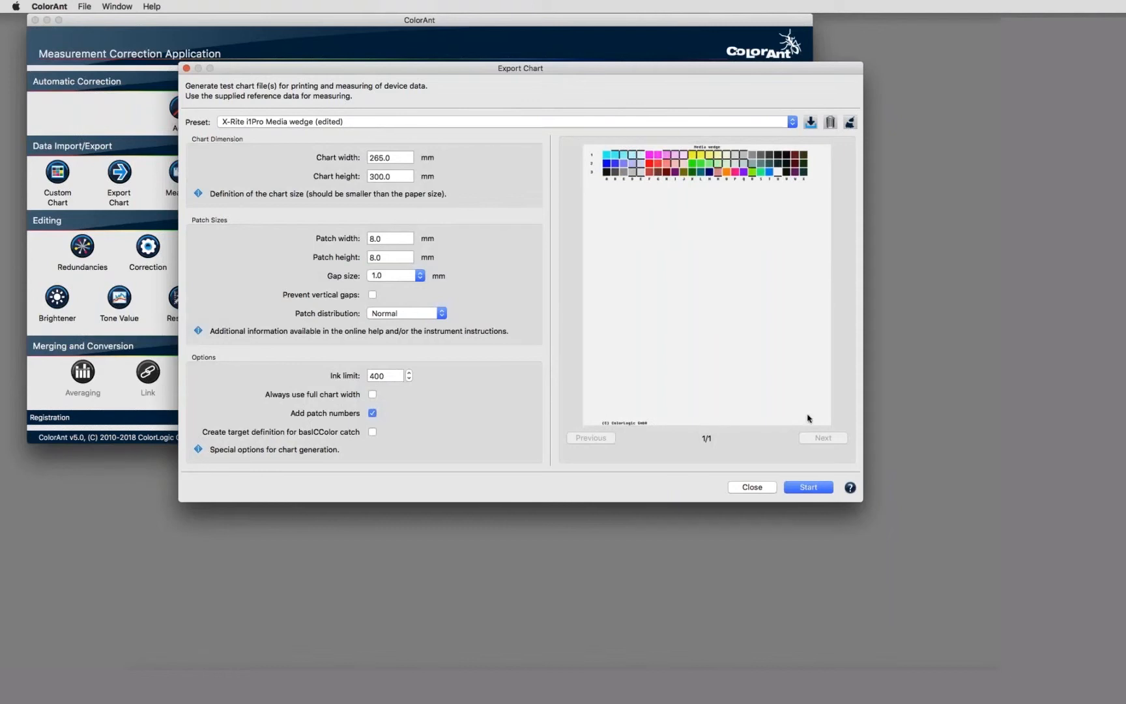
Export the media wedge chart to the Desktop as Media wedge.pdf in PDF format.
left_click(808, 490)
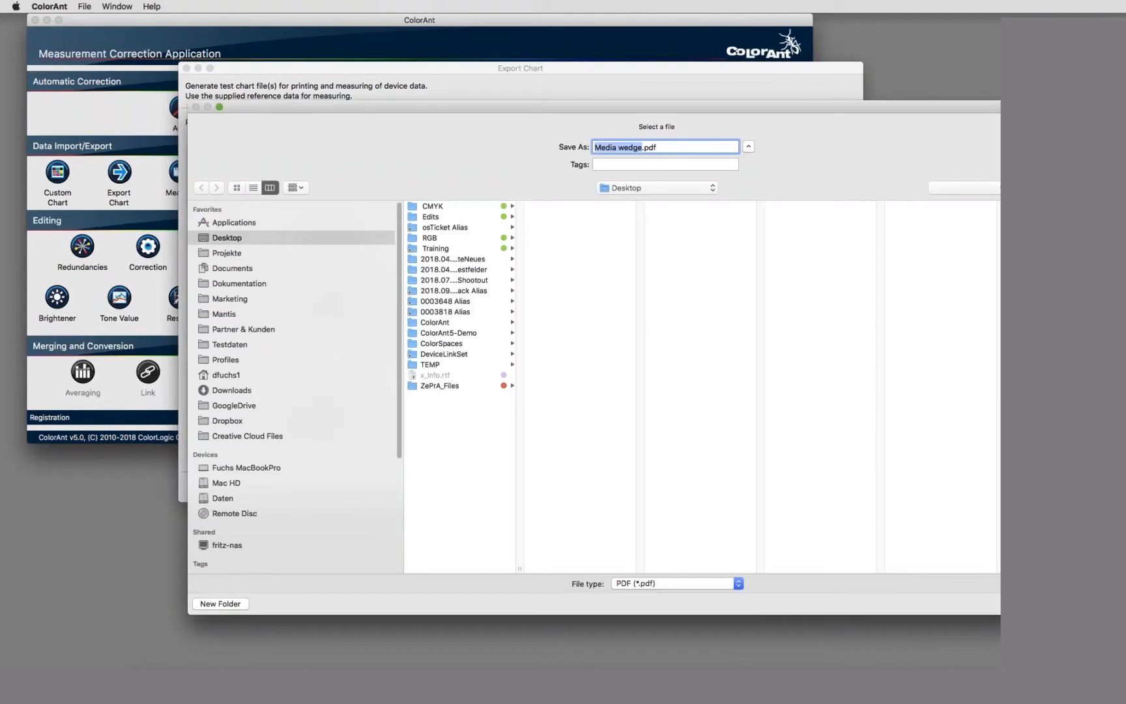
left_click(677, 583)
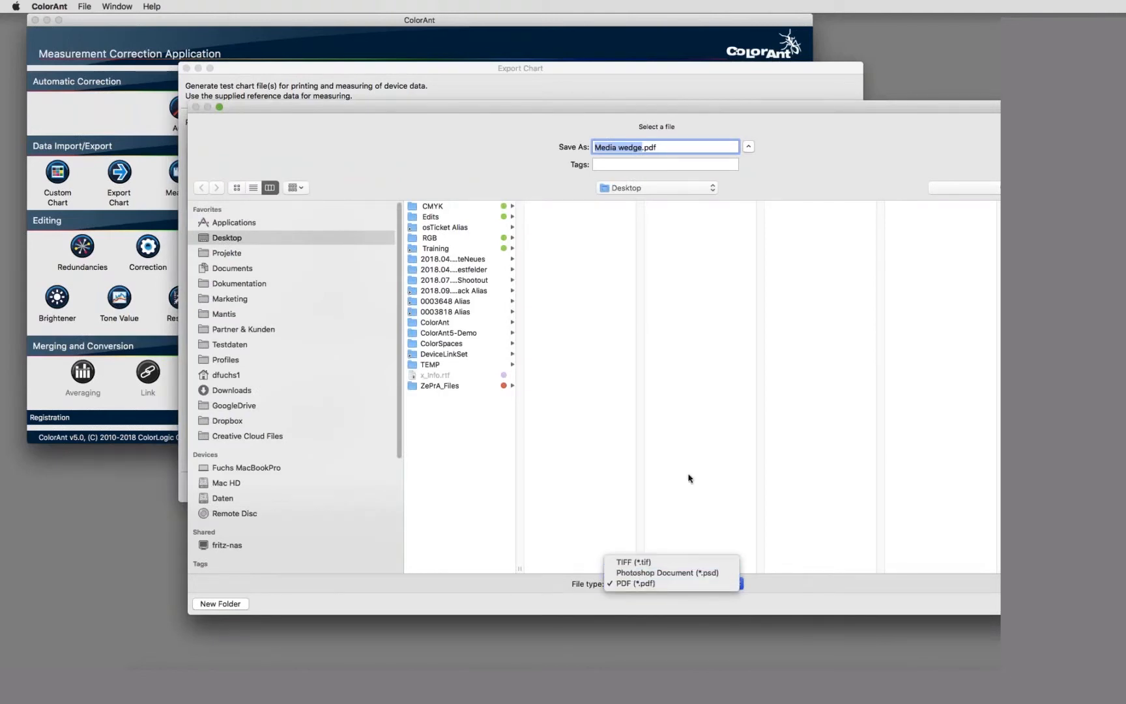
left_click(648, 585)
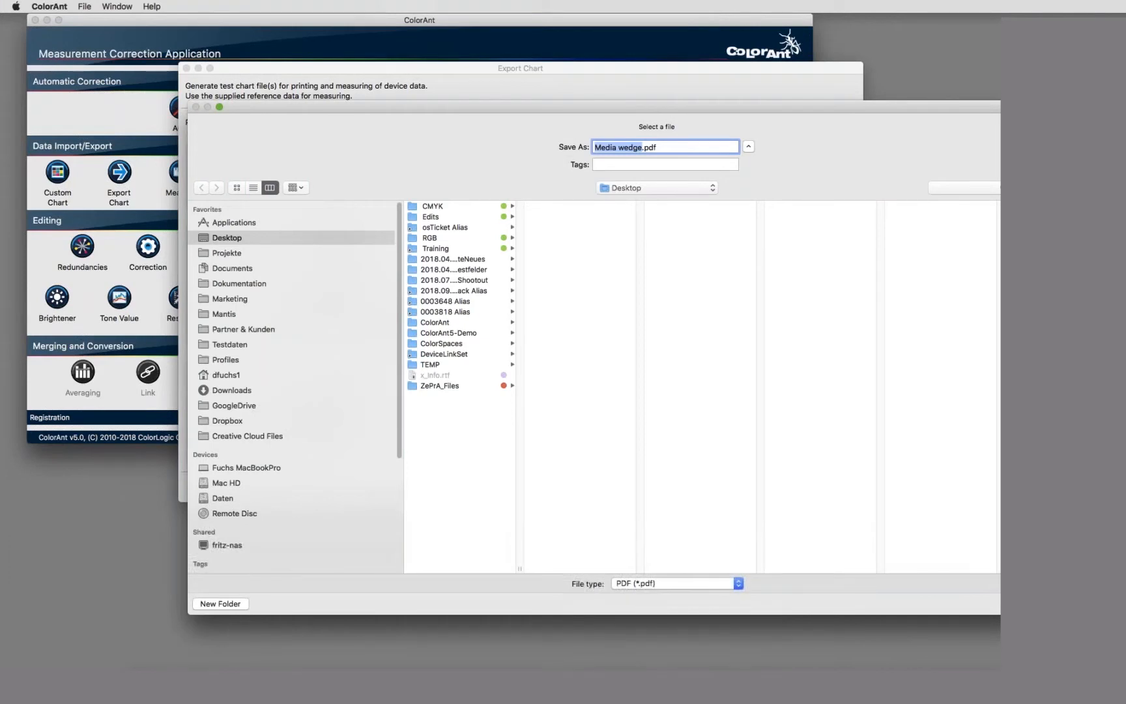
key("Return")
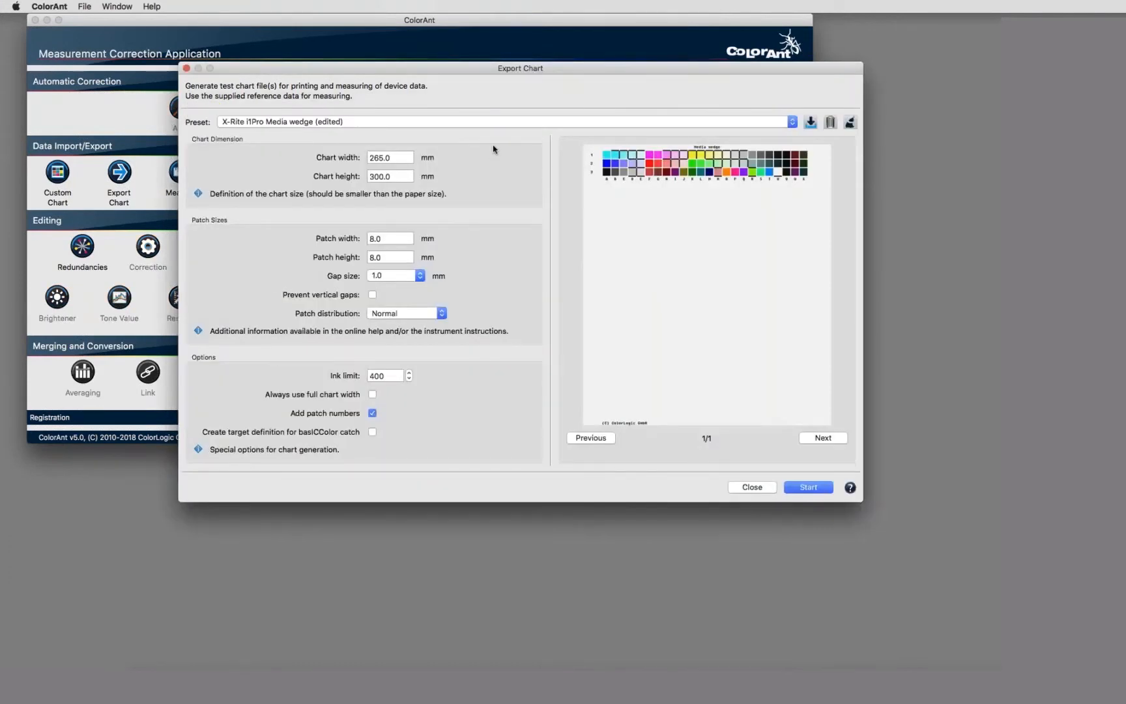
Delete the modified but unsaved export presets and check the list of remaining presets.
left_click(850, 126)
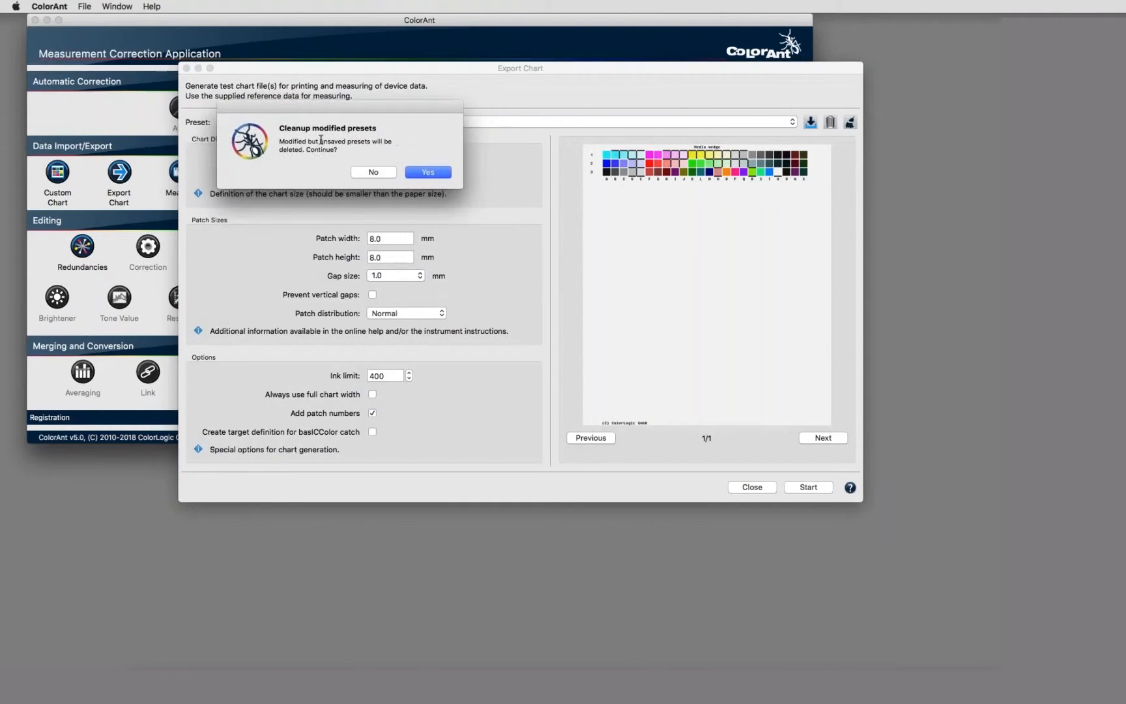
left_click(430, 175)
left_click(338, 122)
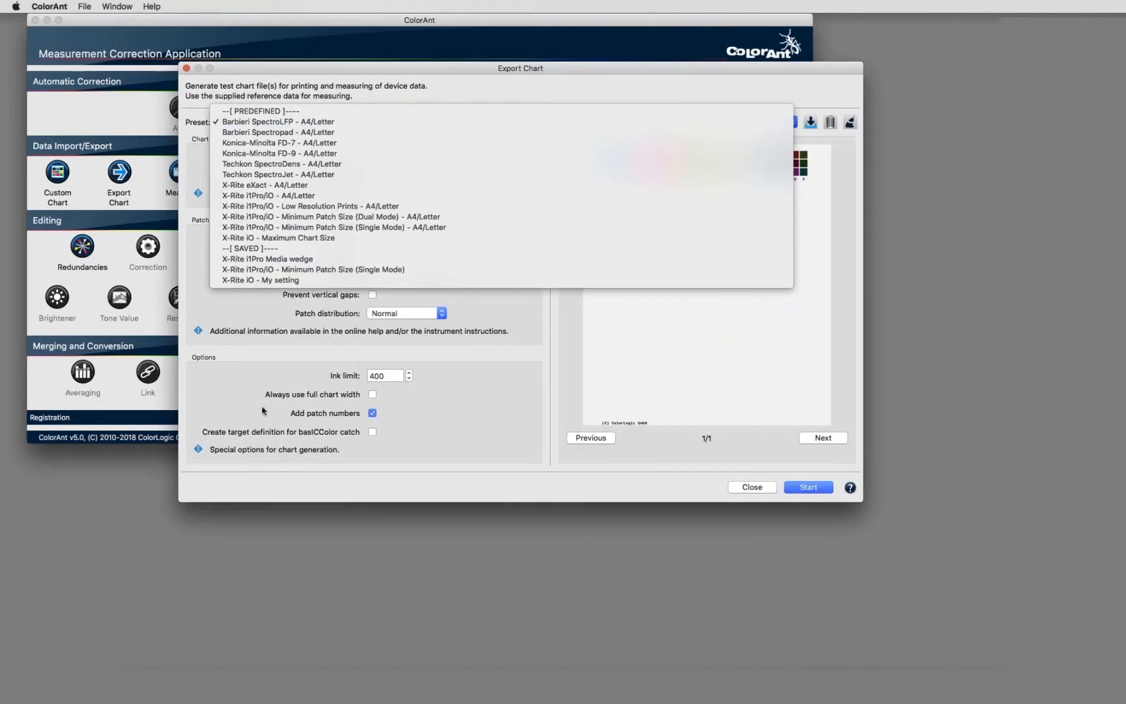
left_click(875, 152)
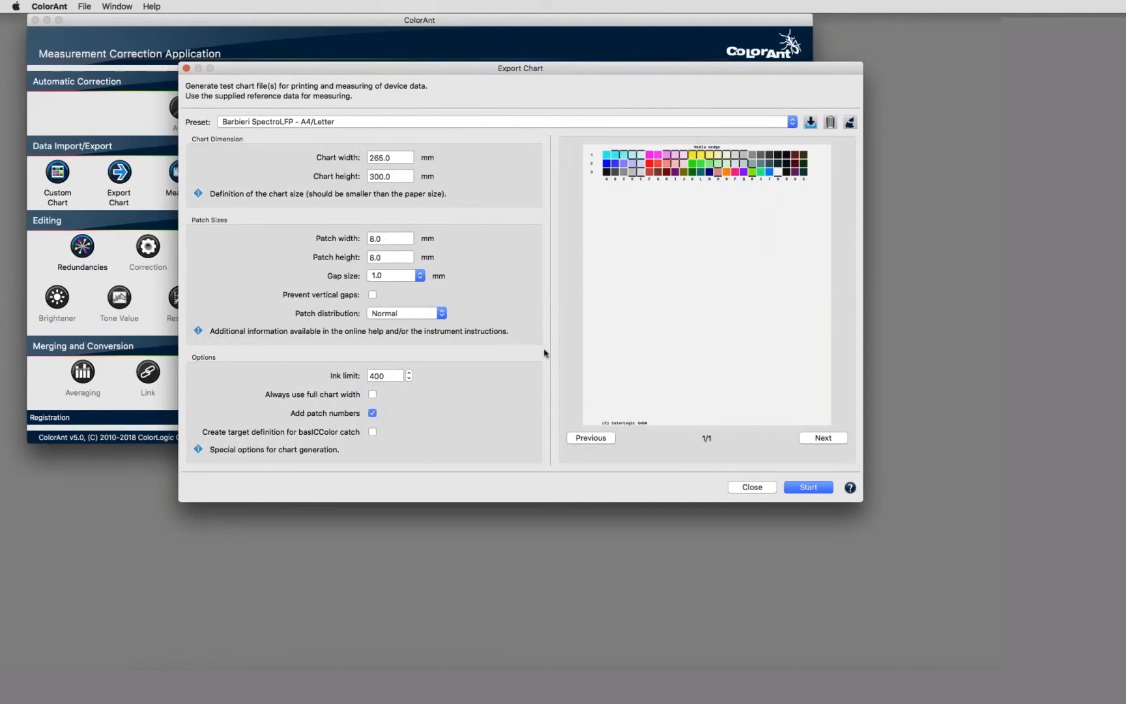
Turn on the prevention of vertical gaps and reopen the chart export for the FOGRA51_Spectral.txt data set.
left_click(372, 295)
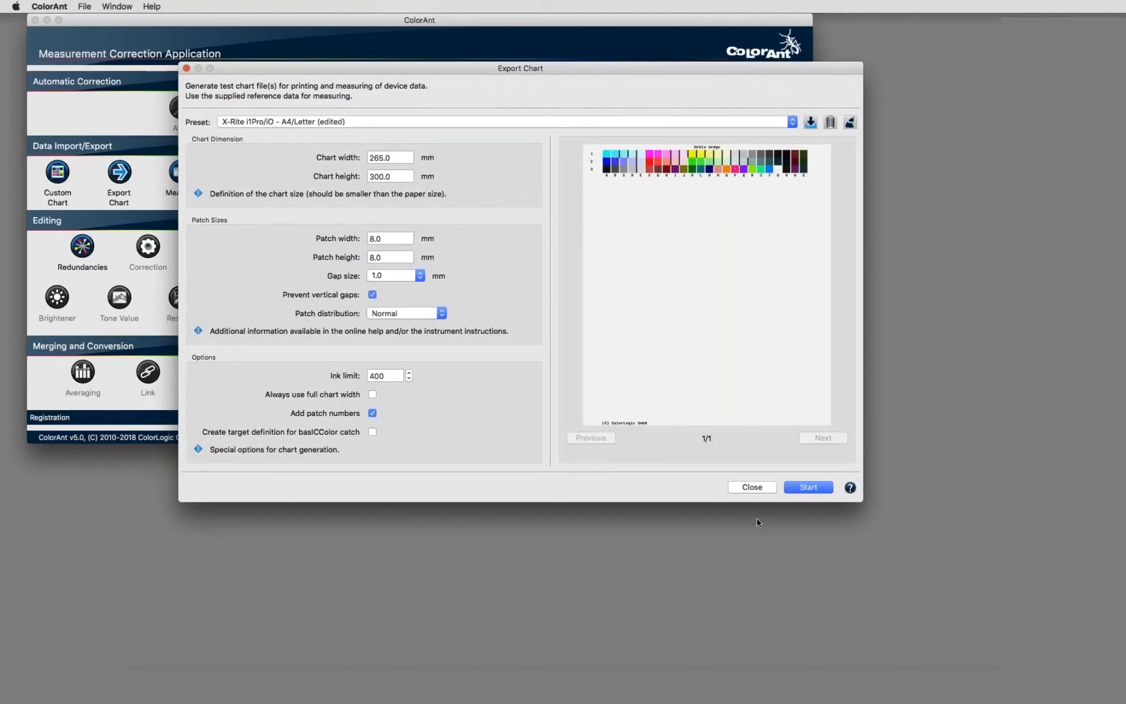
left_click(751, 488)
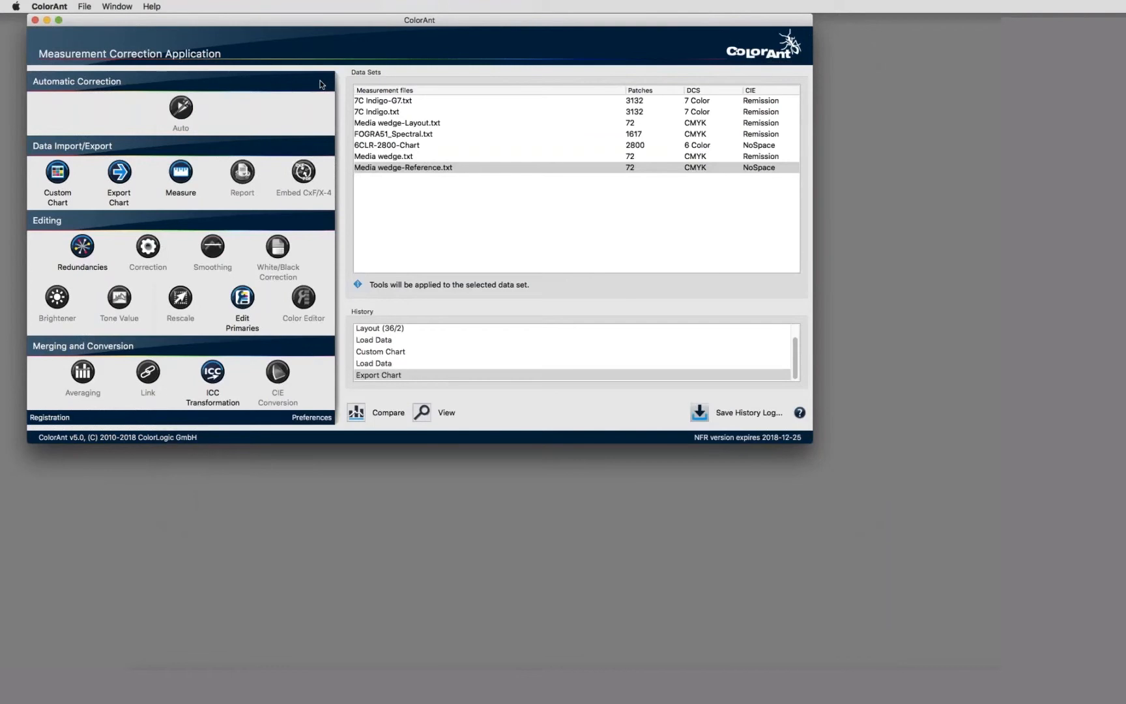
left_click(399, 135)
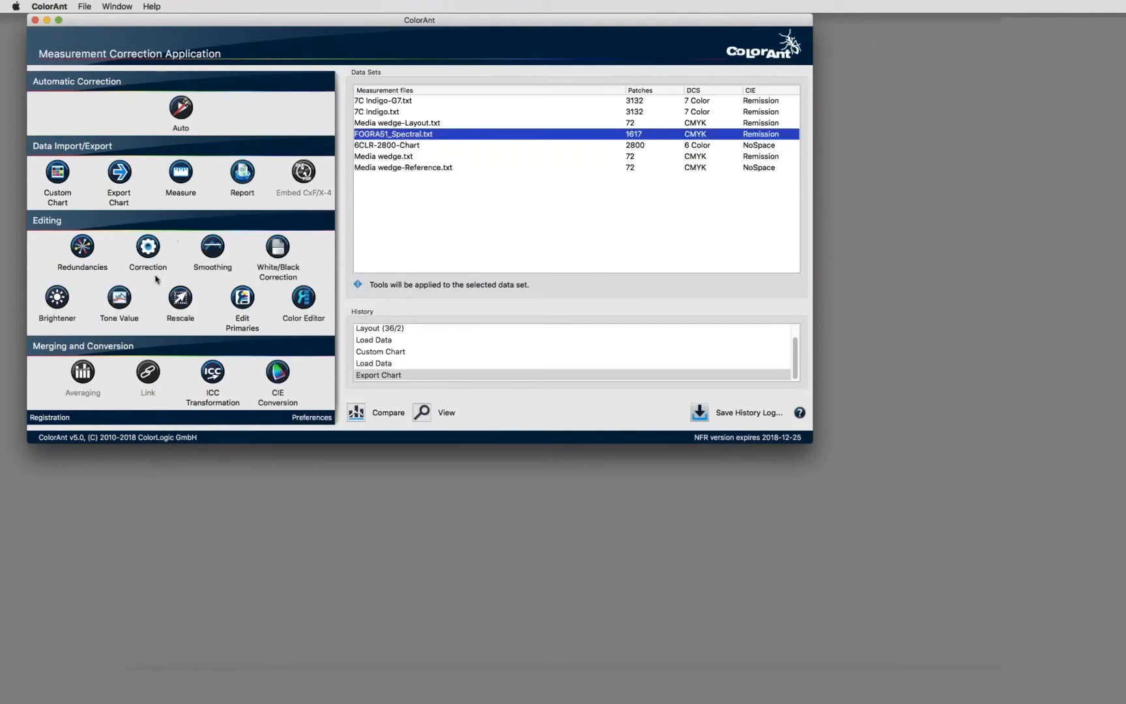
left_click(130, 176)
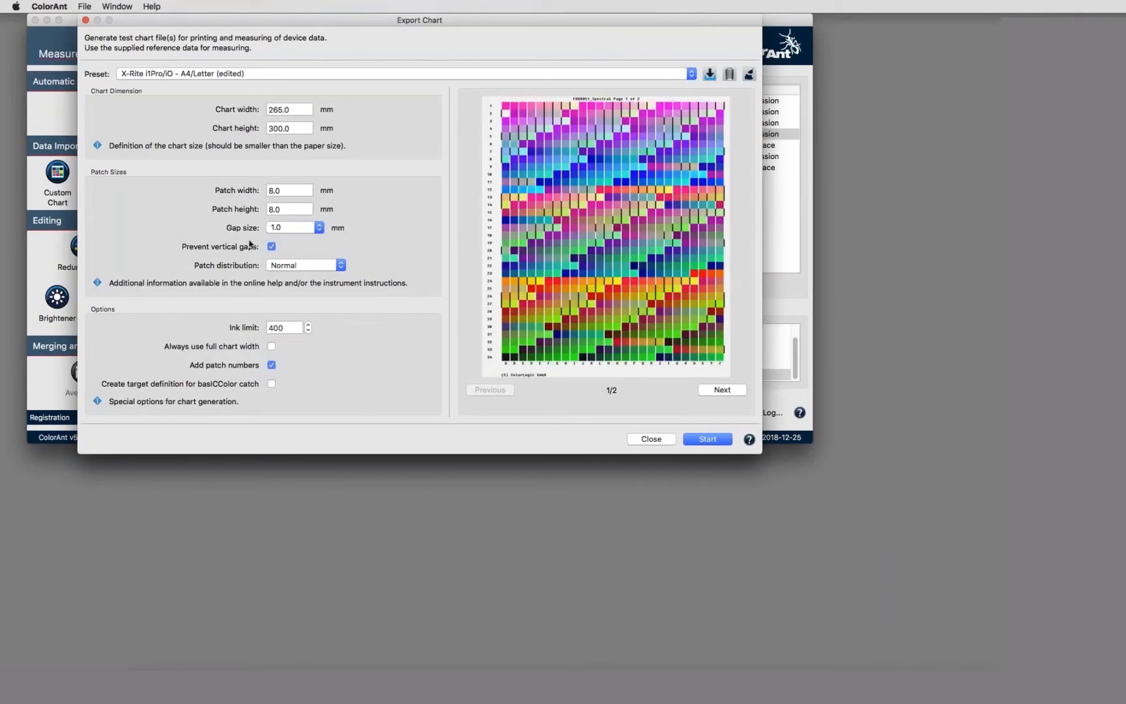
Compare the FOGRA51_Spectral.txt chart preview with and without vertical gap prevention, leave the prevention off and close the chart export.
left_click(272, 246)
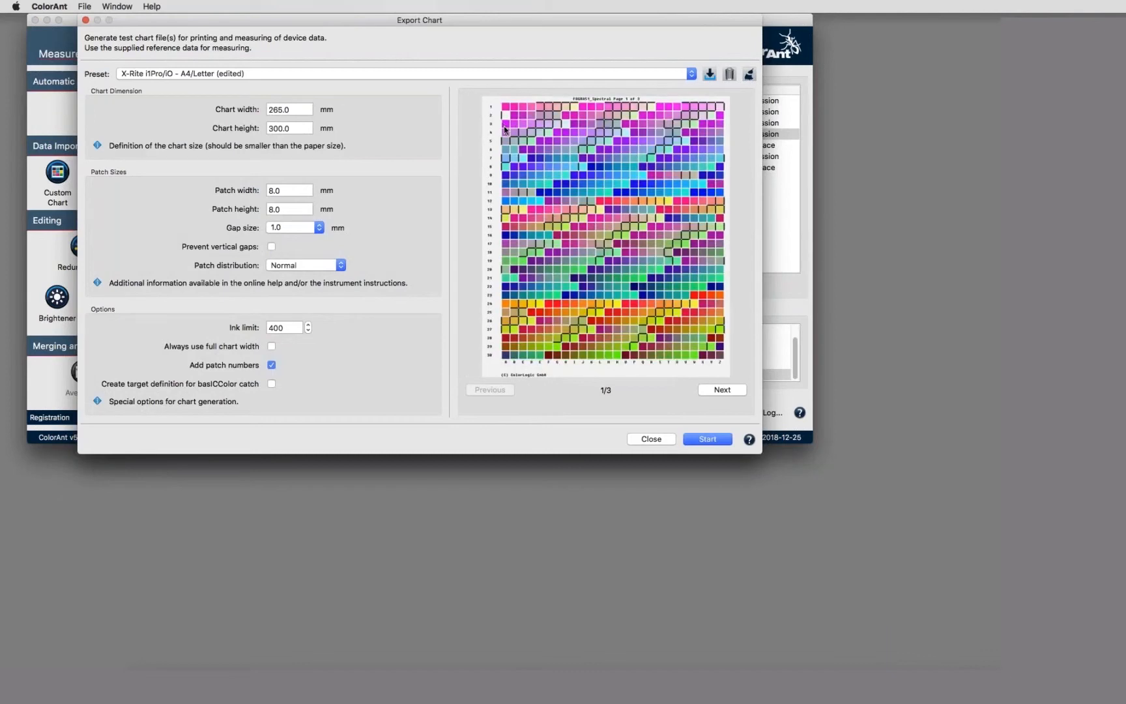
left_click(269, 247)
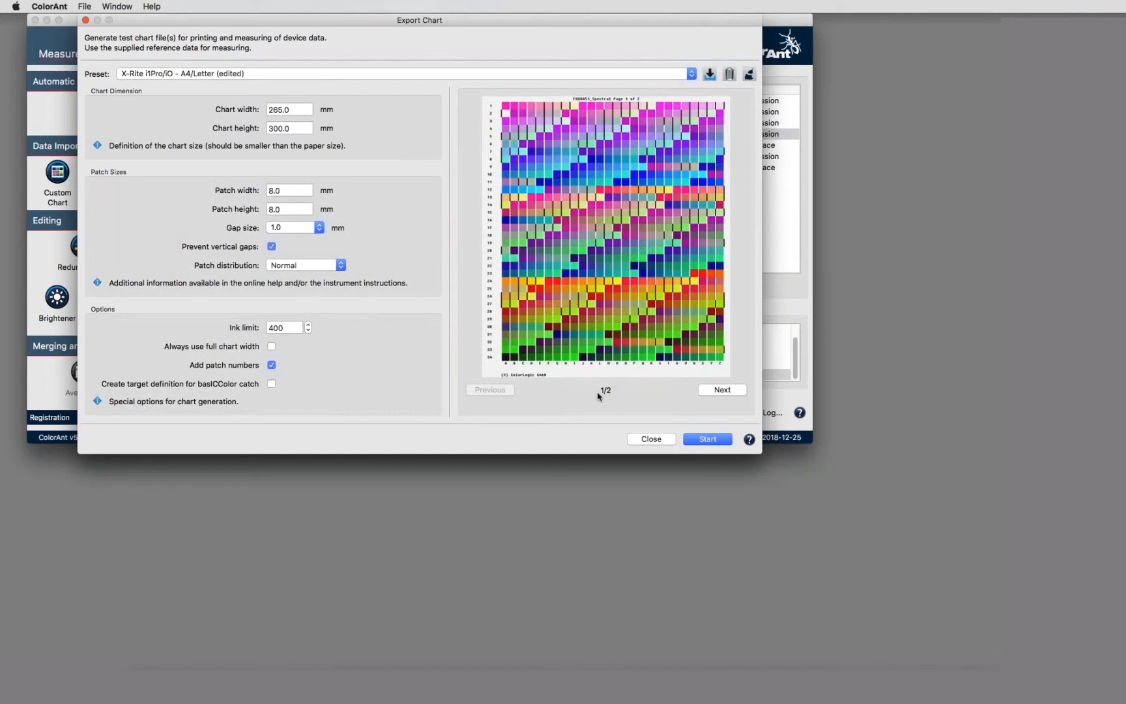
left_click(271, 247)
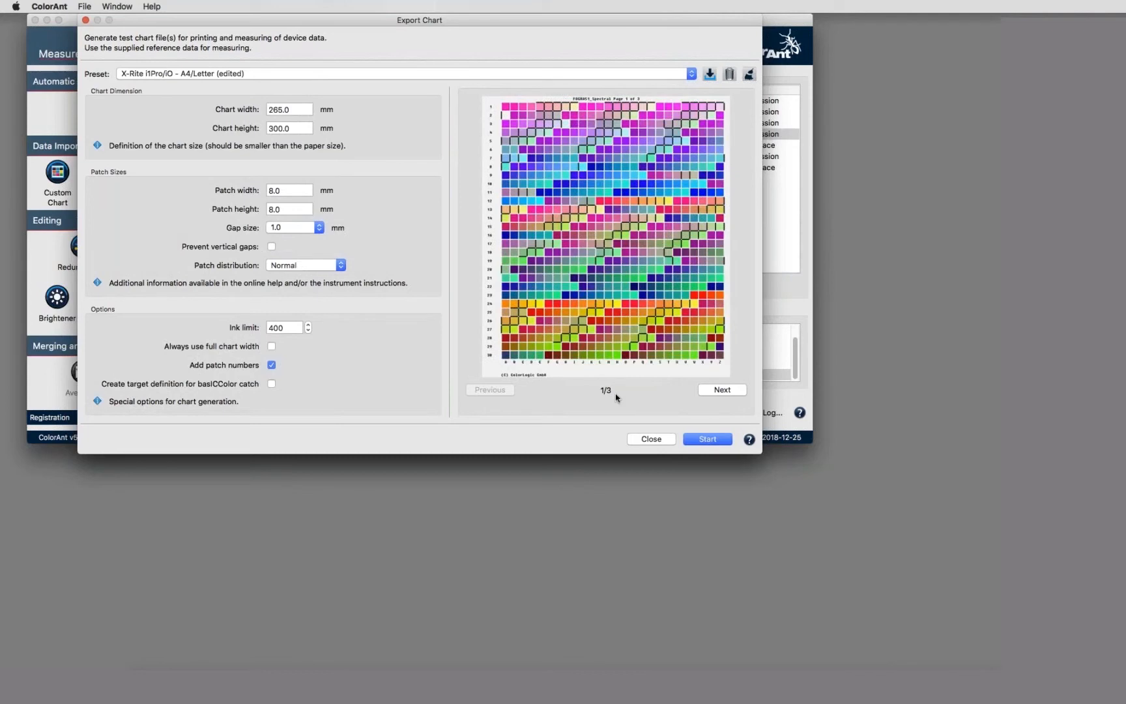
left_click(657, 440)
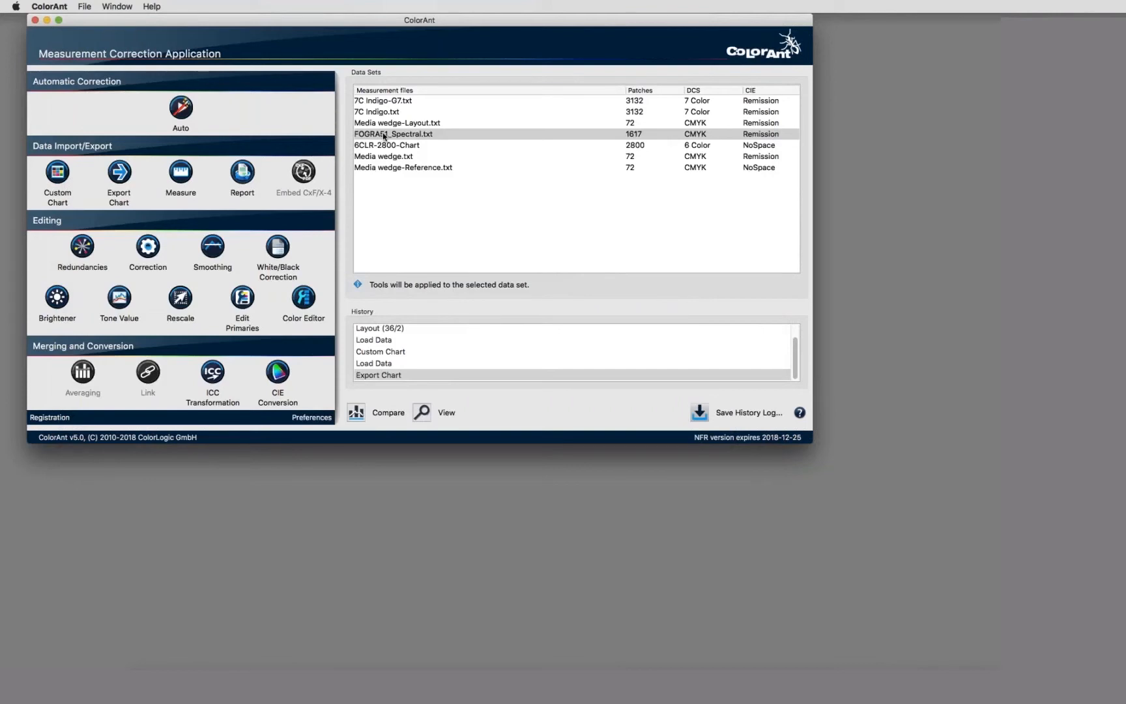
Open the Measure Tool for the Media wedge-Reference.txt data set and move its window clear of the data set list.
left_click(404, 168)
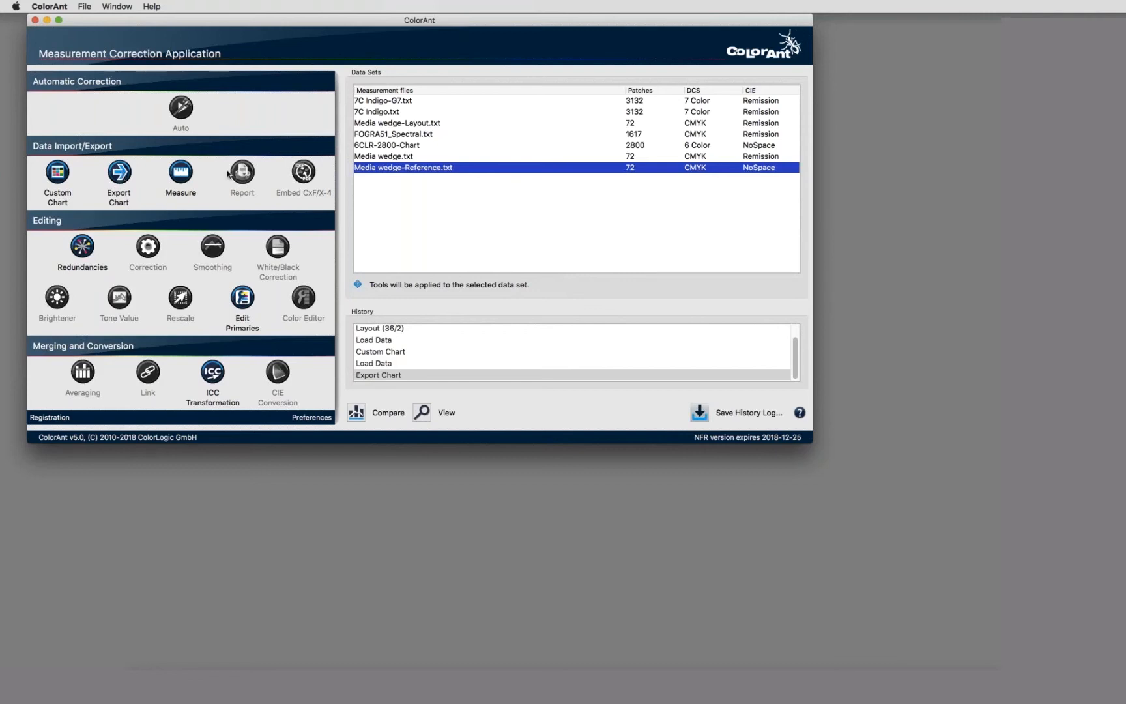
left_click(181, 172)
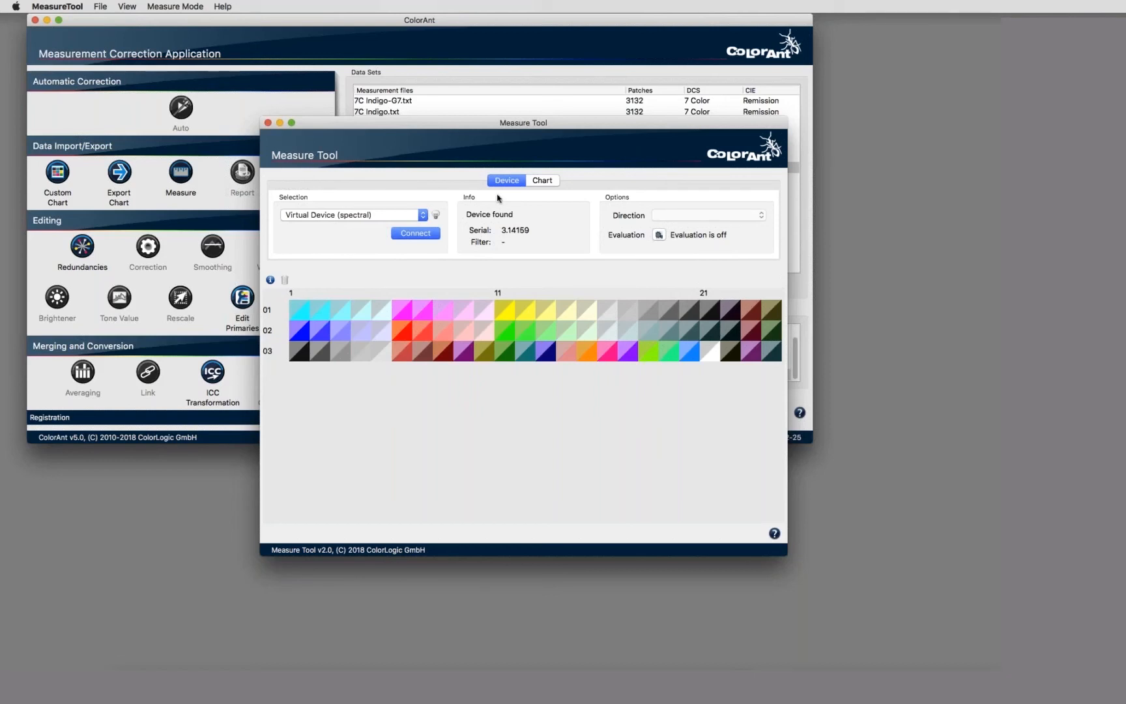
left_click_drag(554, 145, 610, 225)
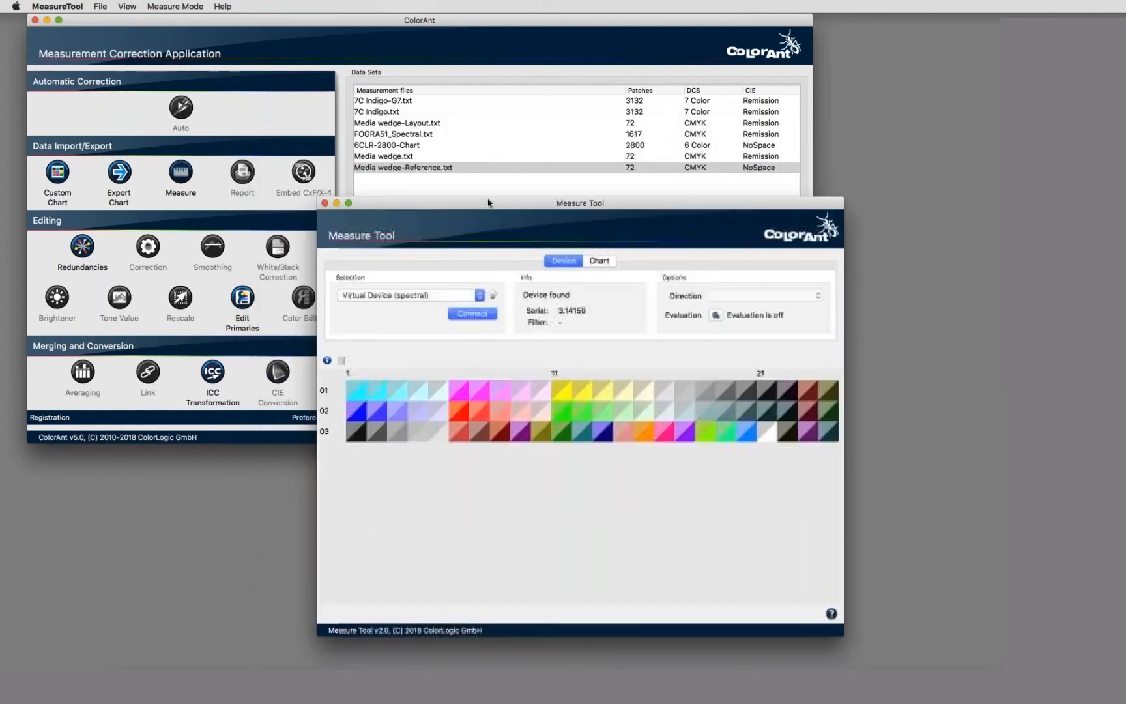